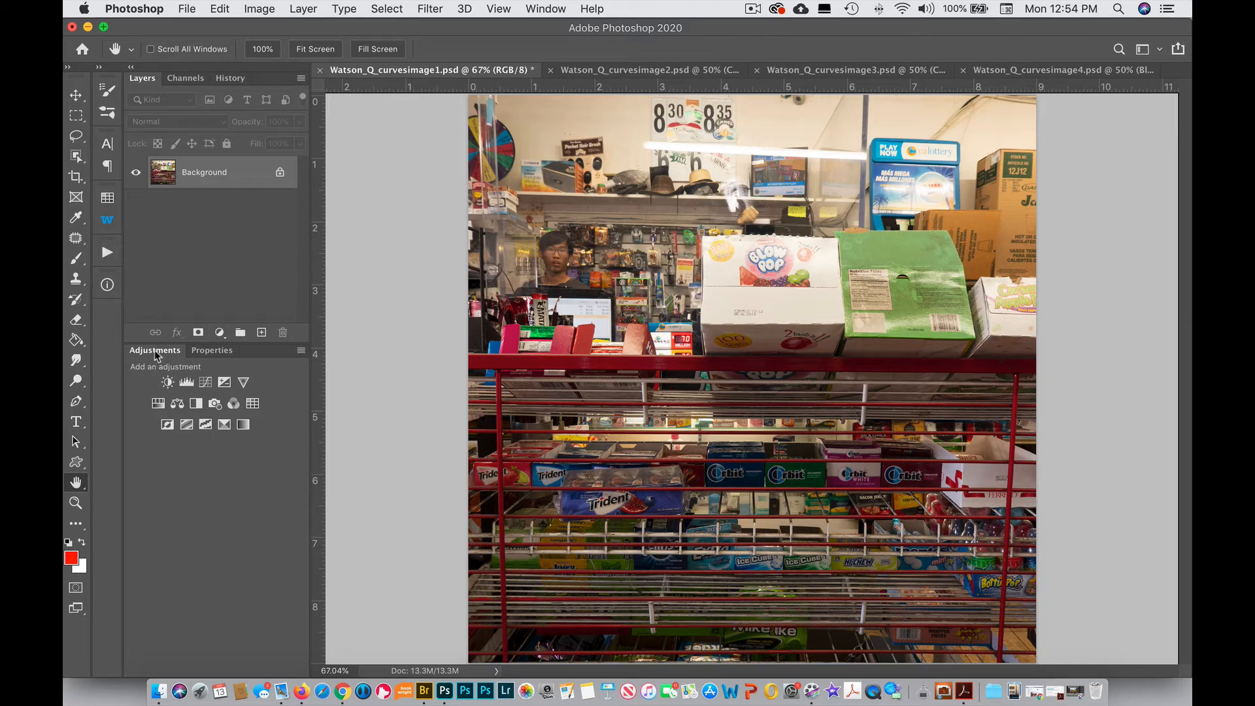
Step: Add a Curves adjustment layer, set its gray point on the light surface above the Ice Cube gum, and compare before and after
click(205, 382)
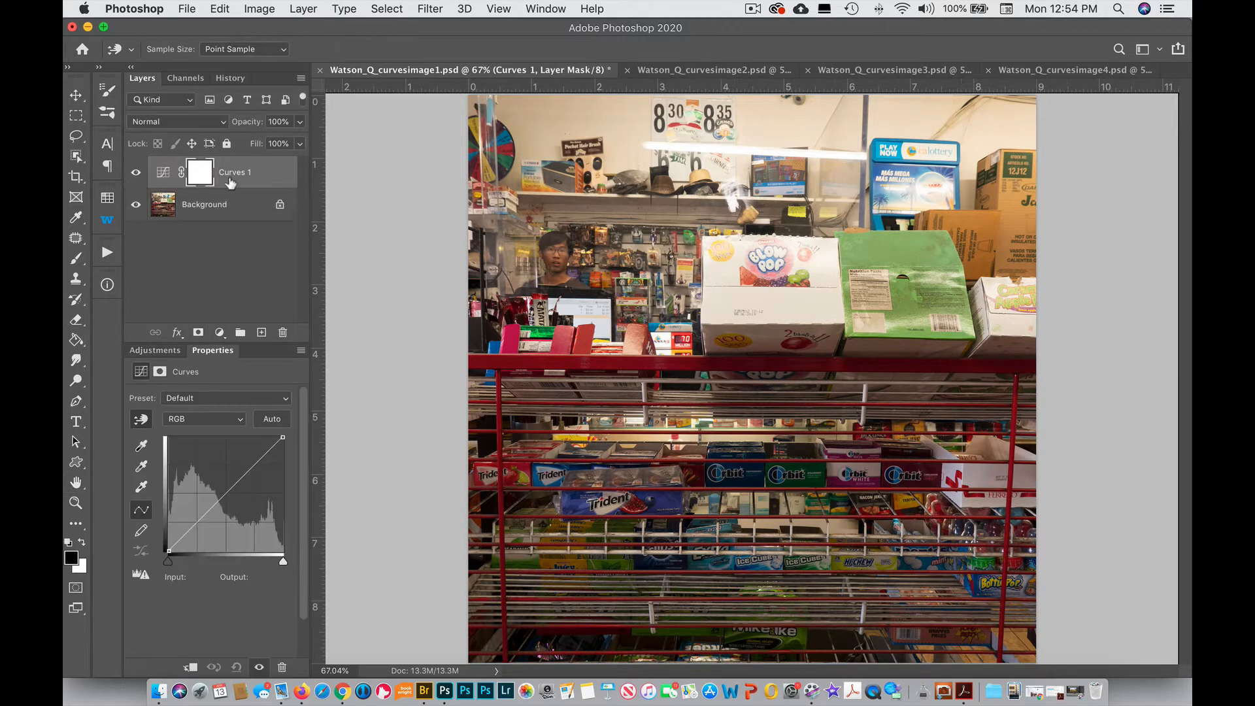
click(140, 466)
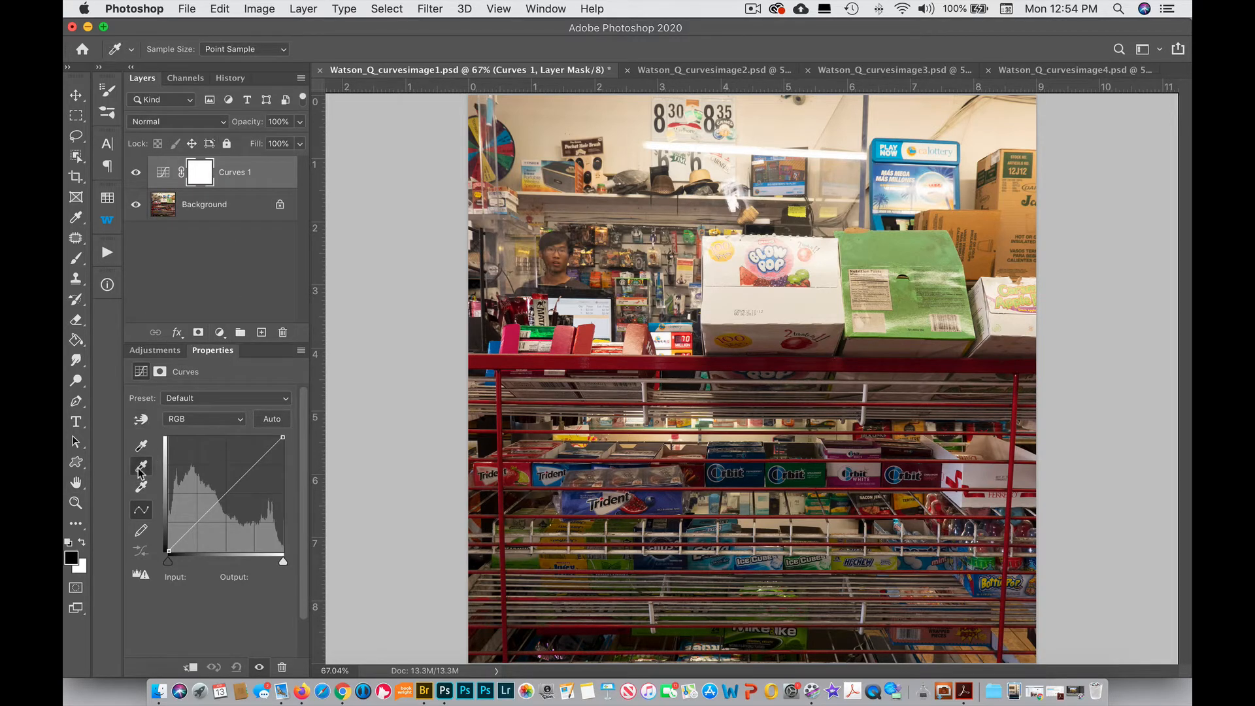
click(796, 535)
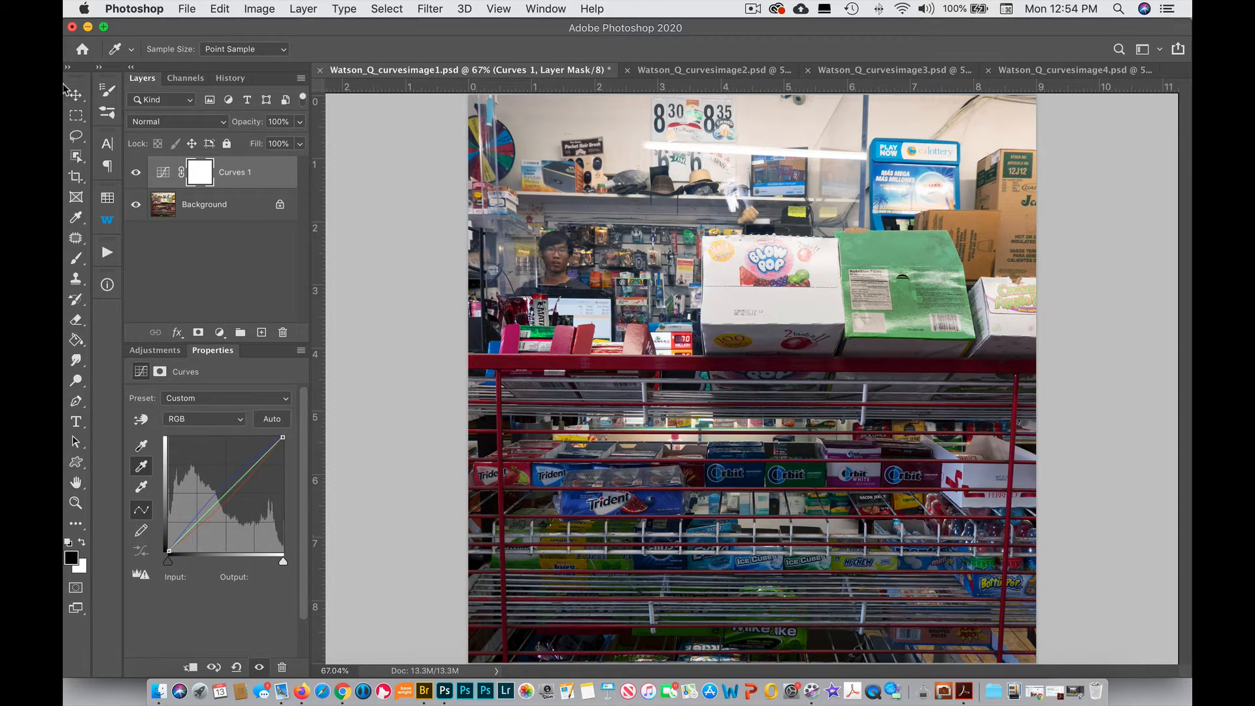
click(136, 173)
click(137, 172)
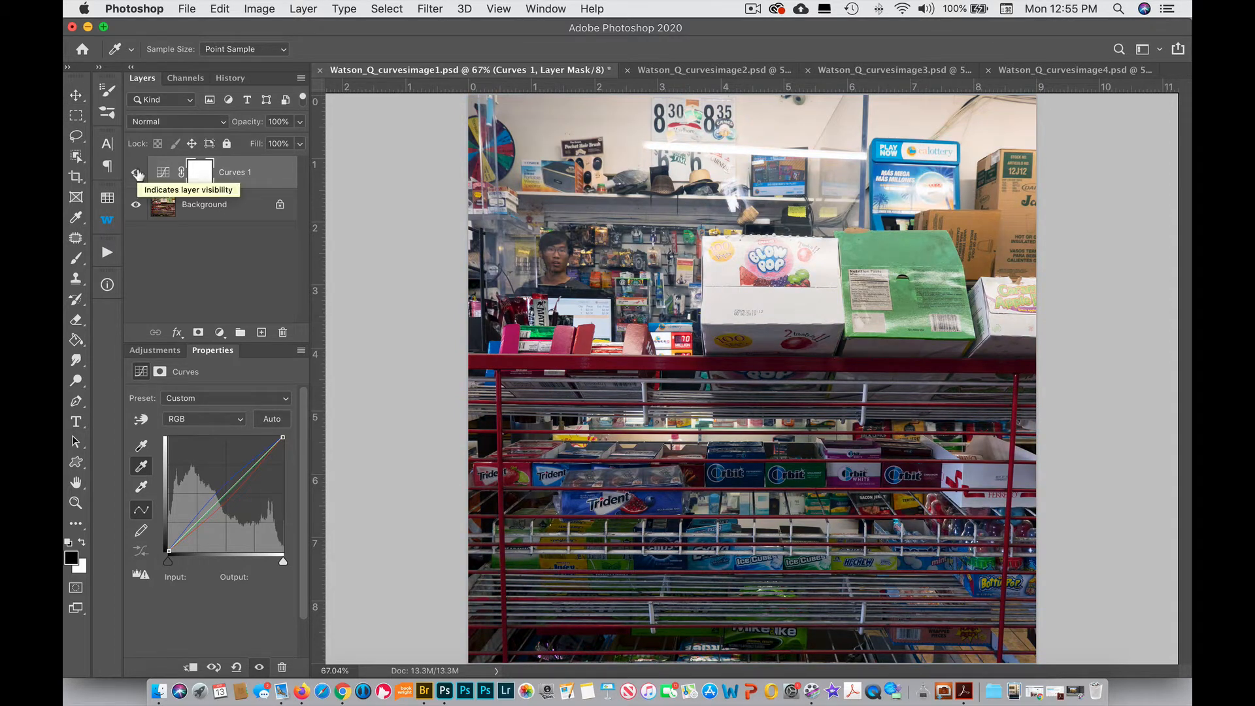
click(136, 173)
click(137, 173)
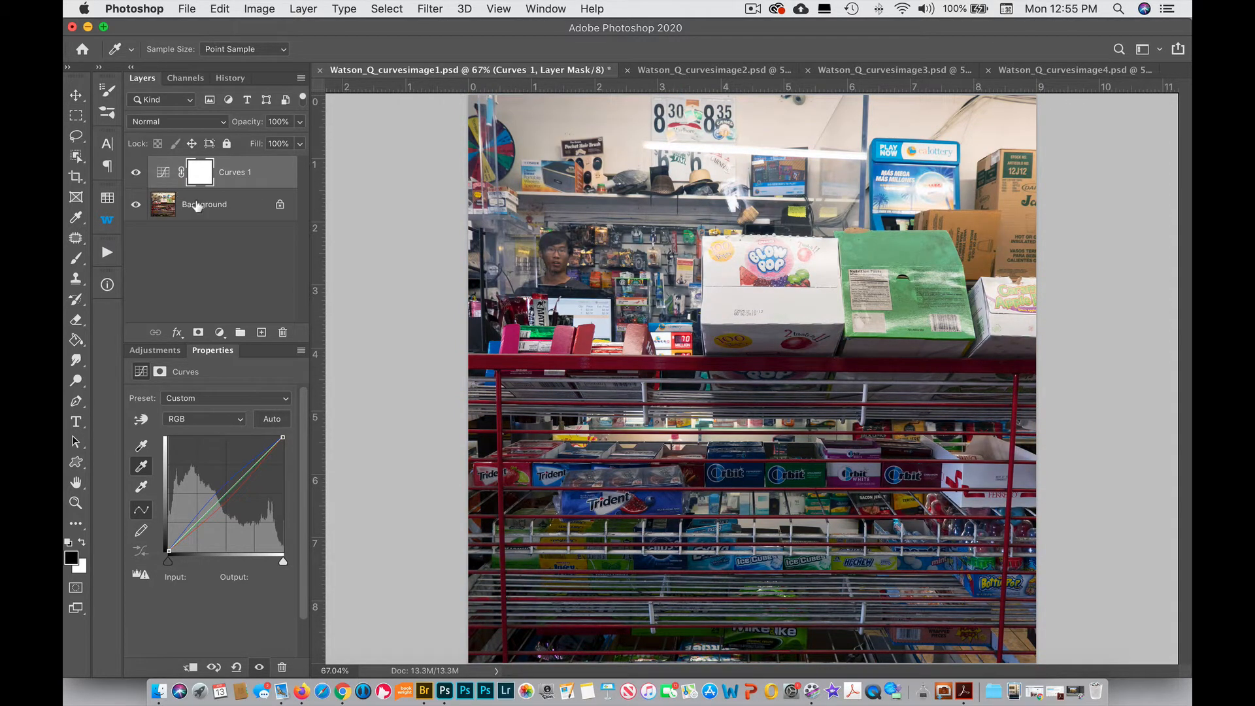
Step: Brighten the tones around the cashier's face with the targeted curve adjustment and add a shadow point at input 30, output 37
click(139, 422)
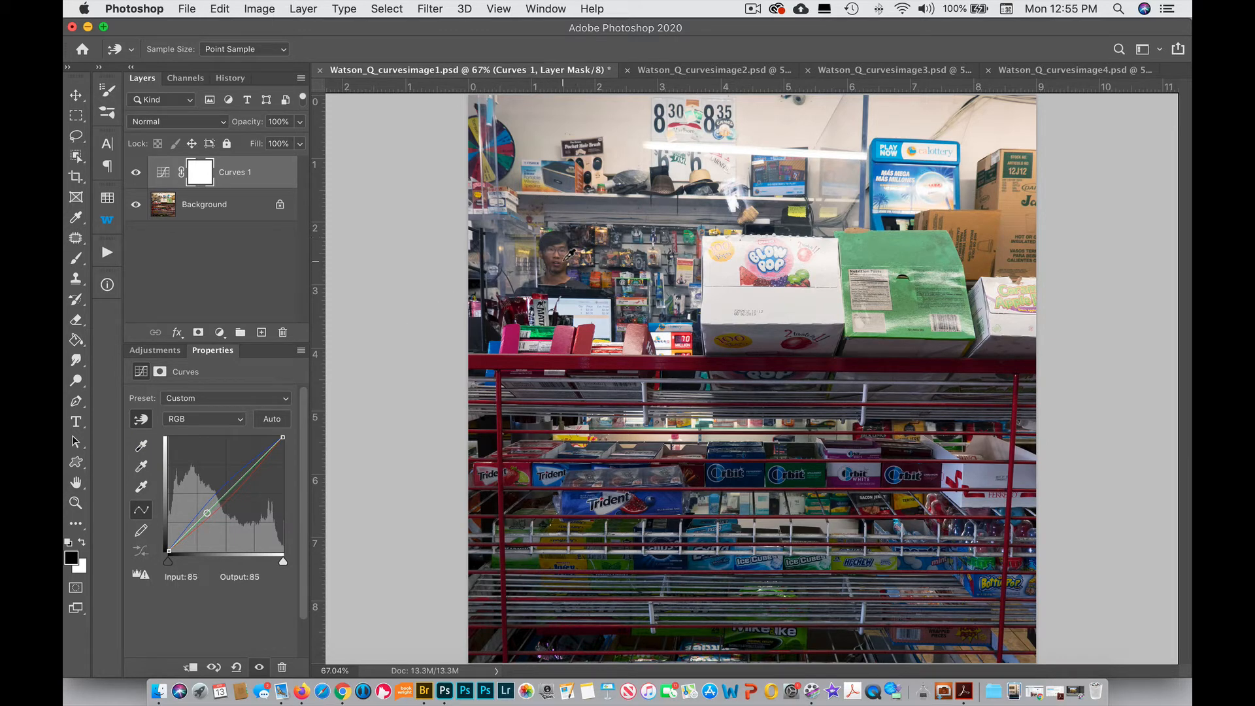
drag(570, 255, 568, 228)
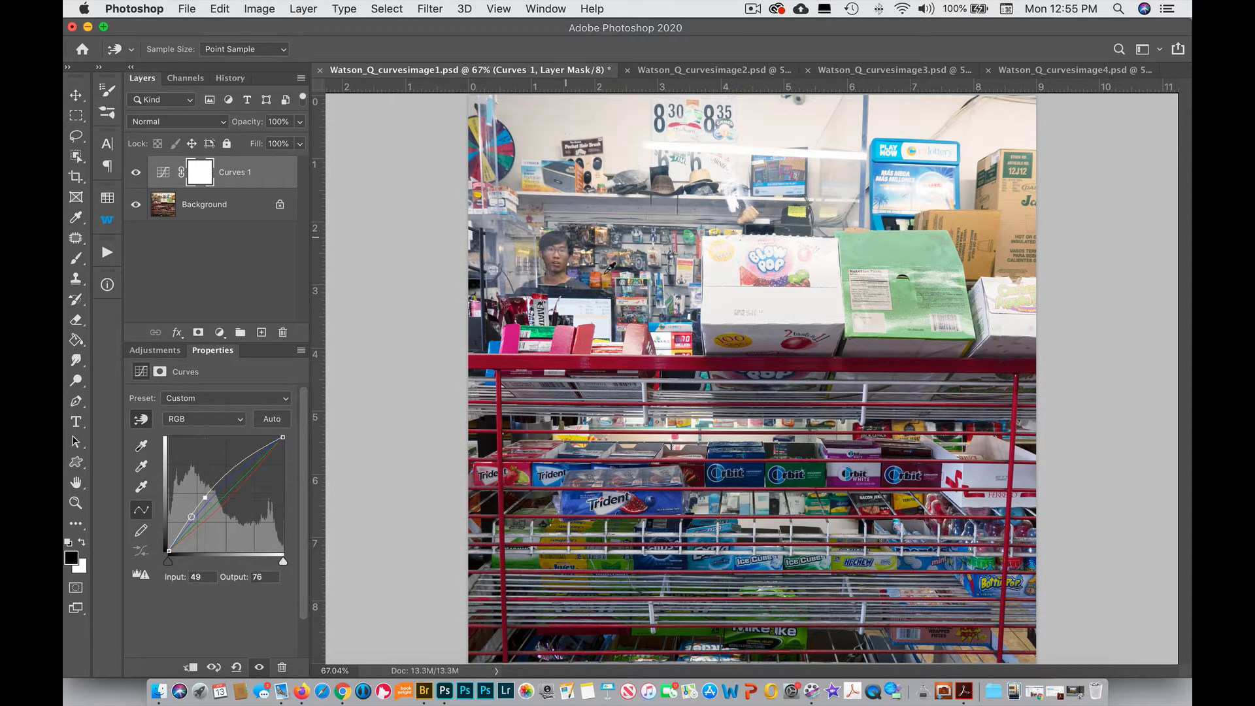
click(182, 531)
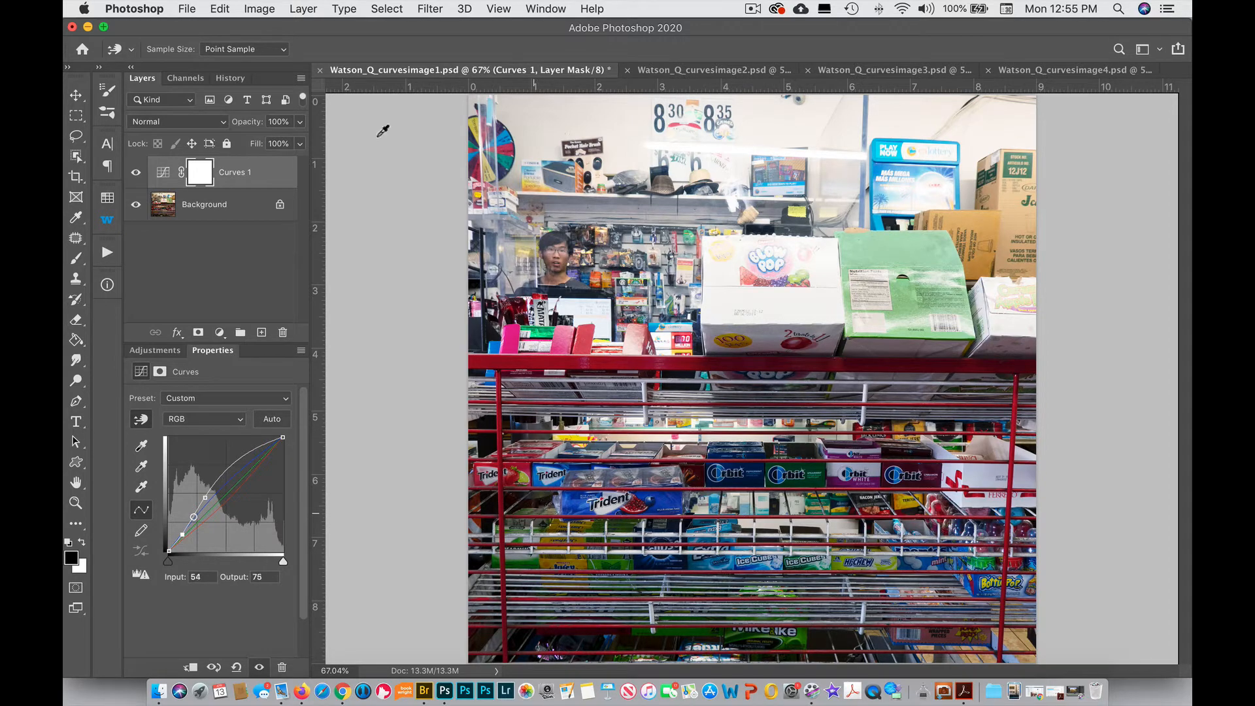
click(136, 173)
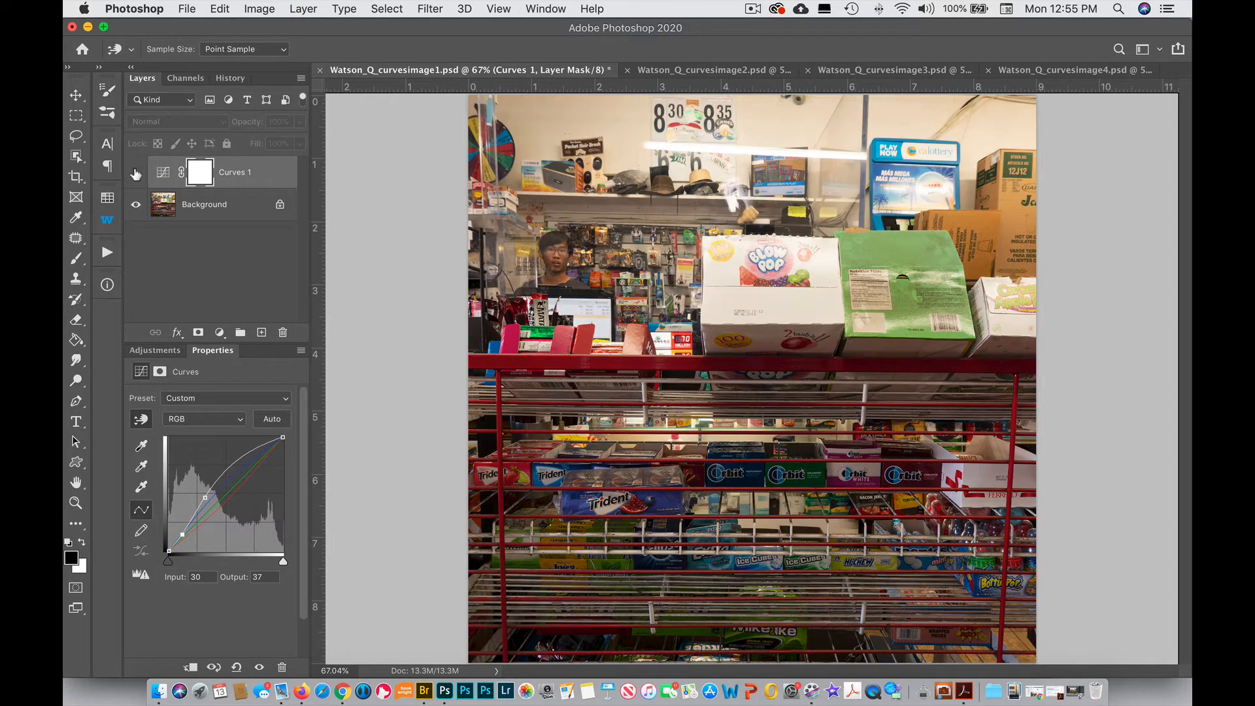
click(135, 173)
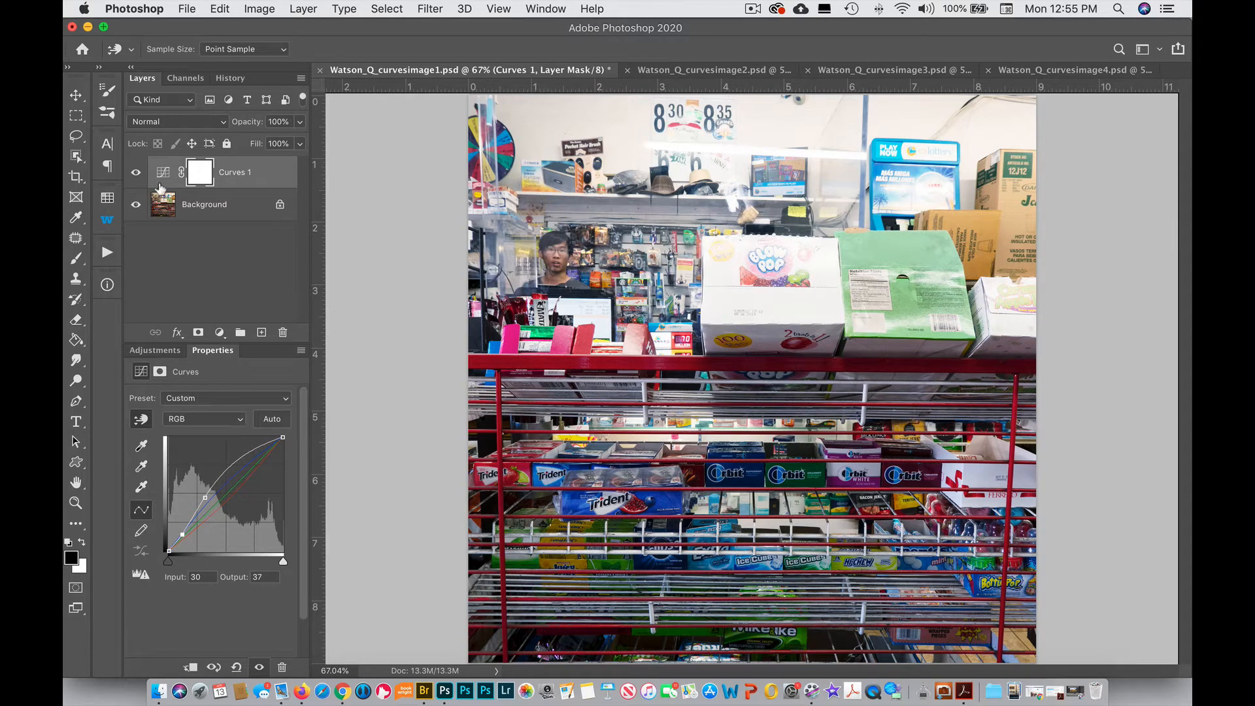
click(136, 173)
click(136, 172)
Step: Set up the Brush tool with a 300 px size and the softest hardness
key(b)
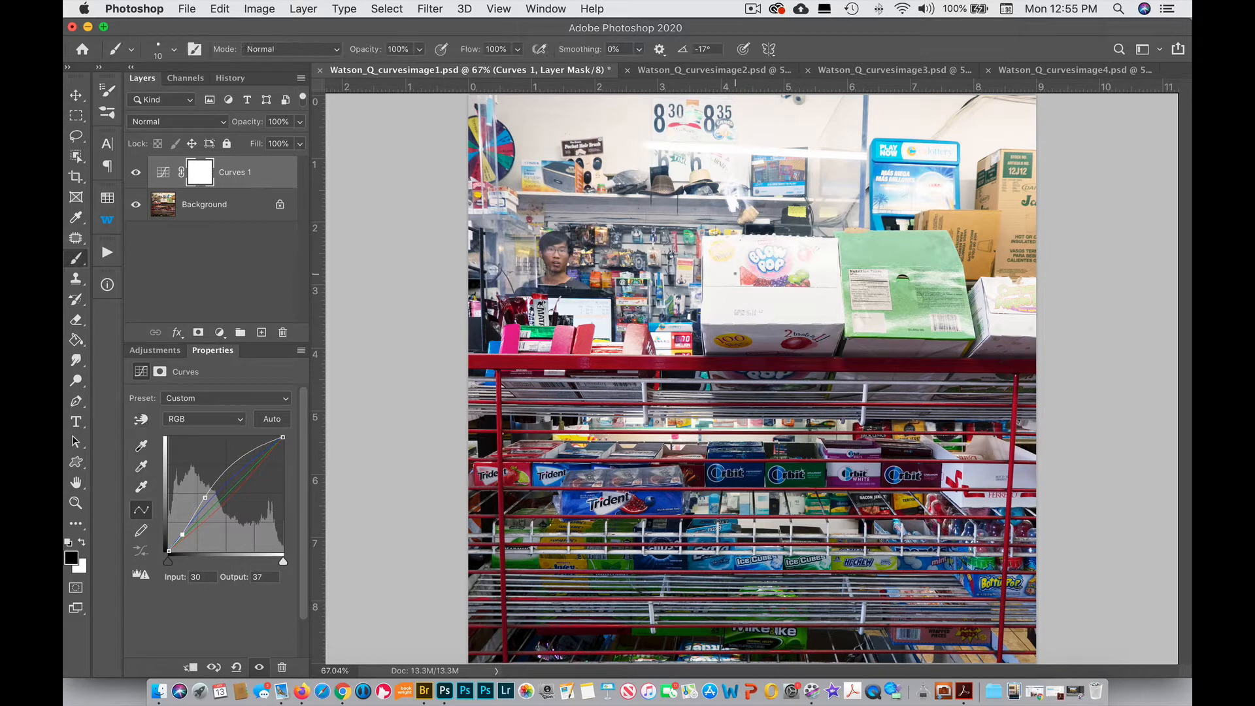
key(bracketright)
key(bracketright)
key(bracketright)
key(bracketright)
key(bracketright)
key(bracketright)
key(bracketright)
key(bracketright)
key(bracketright)
key(bracketright)
key(bracketright)
key(bracketright)
key(bracketright)
click(159, 56)
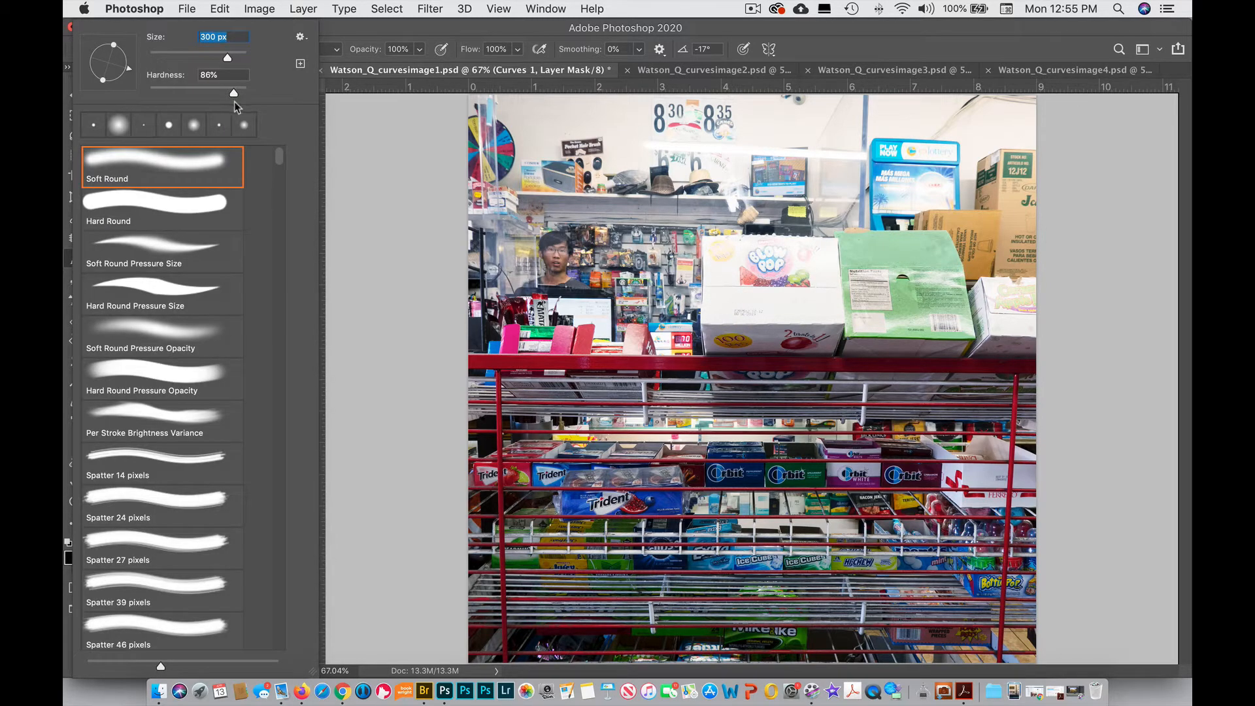
drag(234, 94, 88, 91)
key(Return)
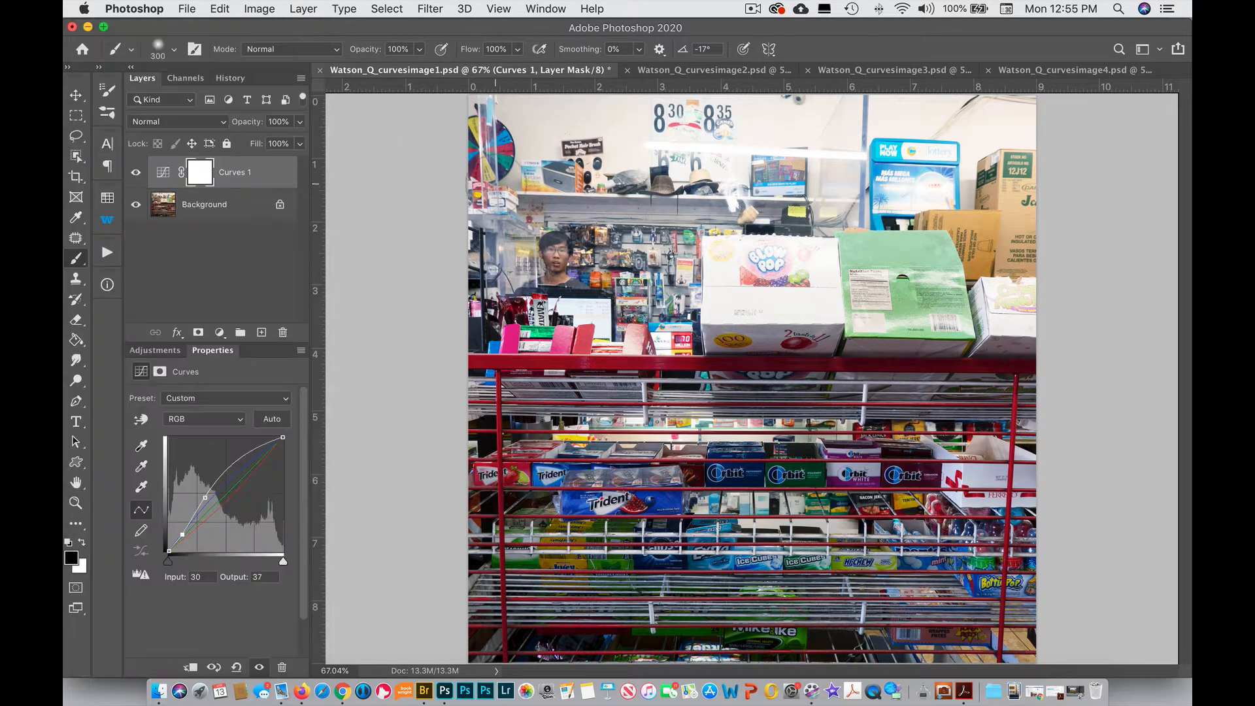
Step: Paint black on the Curves 1 mask over the counter boxes and nearby background, and partly restore the area with white at 50% opacity
mouse_move(786, 281)
mouse_down()
mouse_move(751, 268)
mouse_move(810, 269)
mouse_move(788, 273)
mouse_move(786, 292)
mouse_move(838, 305)
mouse_move(924, 285)
mouse_move(857, 258)
mouse_move(1031, 325)
mouse_move(714, 306)
mouse_move(705, 258)
mouse_move(814, 265)
mouse_move(915, 190)
mouse_move(902, 164)
mouse_move(951, 176)
mouse_move(1036, 106)
mouse_move(1003, 121)
mouse_move(862, 124)
mouse_move(836, 189)
mouse_move(810, 196)
mouse_move(814, 180)
mouse_move(814, 252)
mouse_move(843, 261)
mouse_up()
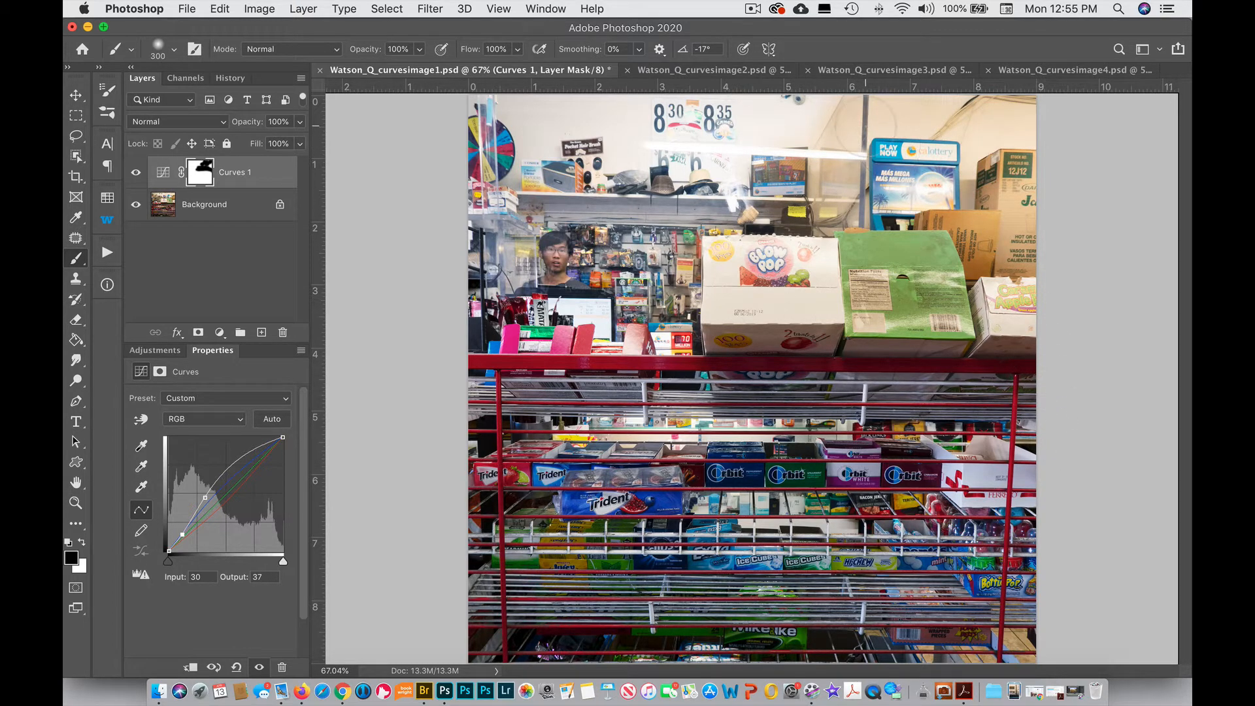
key(x)
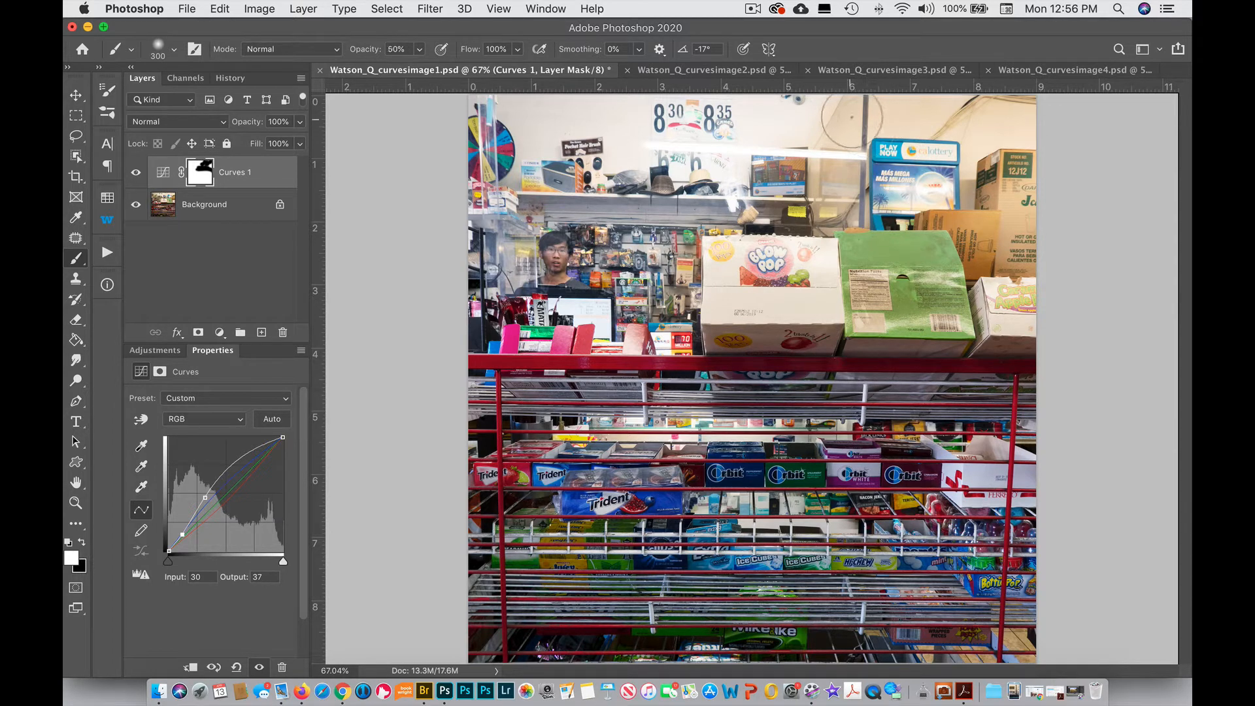
mouse_move(850, 124)
mouse_down()
mouse_move(873, 106)
mouse_move(1047, 115)
mouse_move(1021, 106)
mouse_move(827, 186)
mouse_move(845, 139)
mouse_move(1028, 291)
mouse_up()
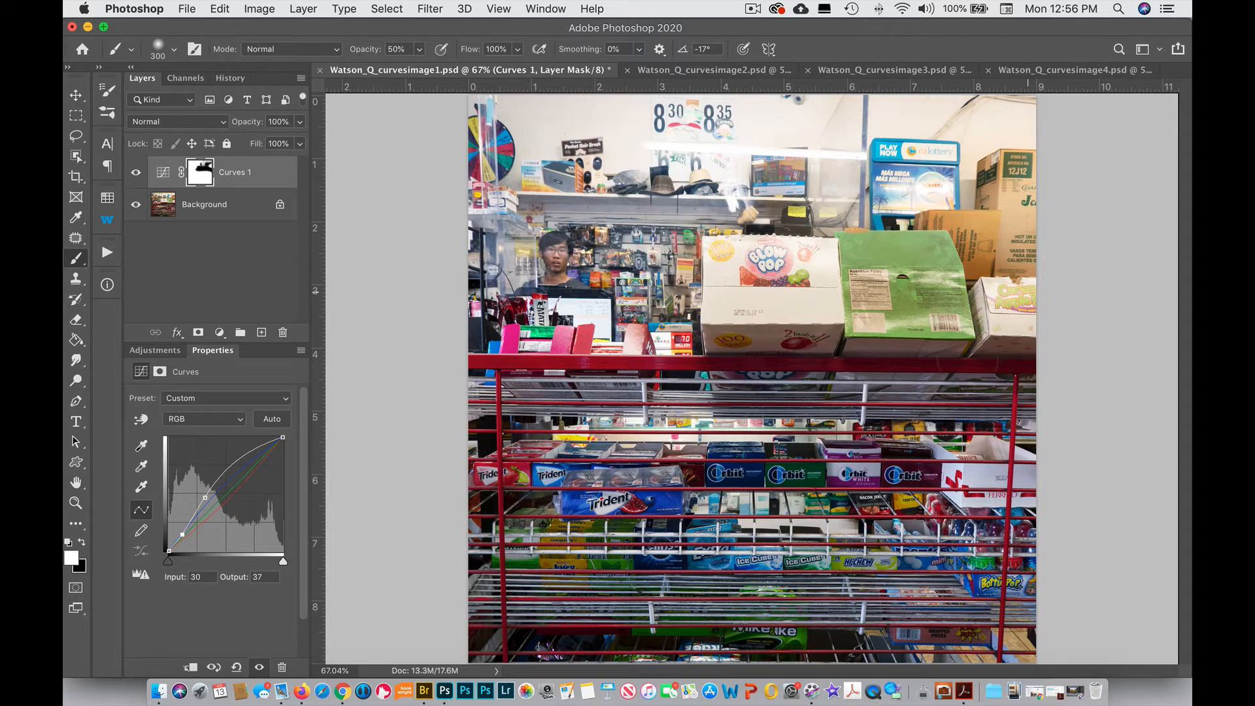
mouse_move(902, 288)
mouse_down()
mouse_move(889, 258)
mouse_move(941, 314)
mouse_move(935, 258)
mouse_move(956, 308)
mouse_up()
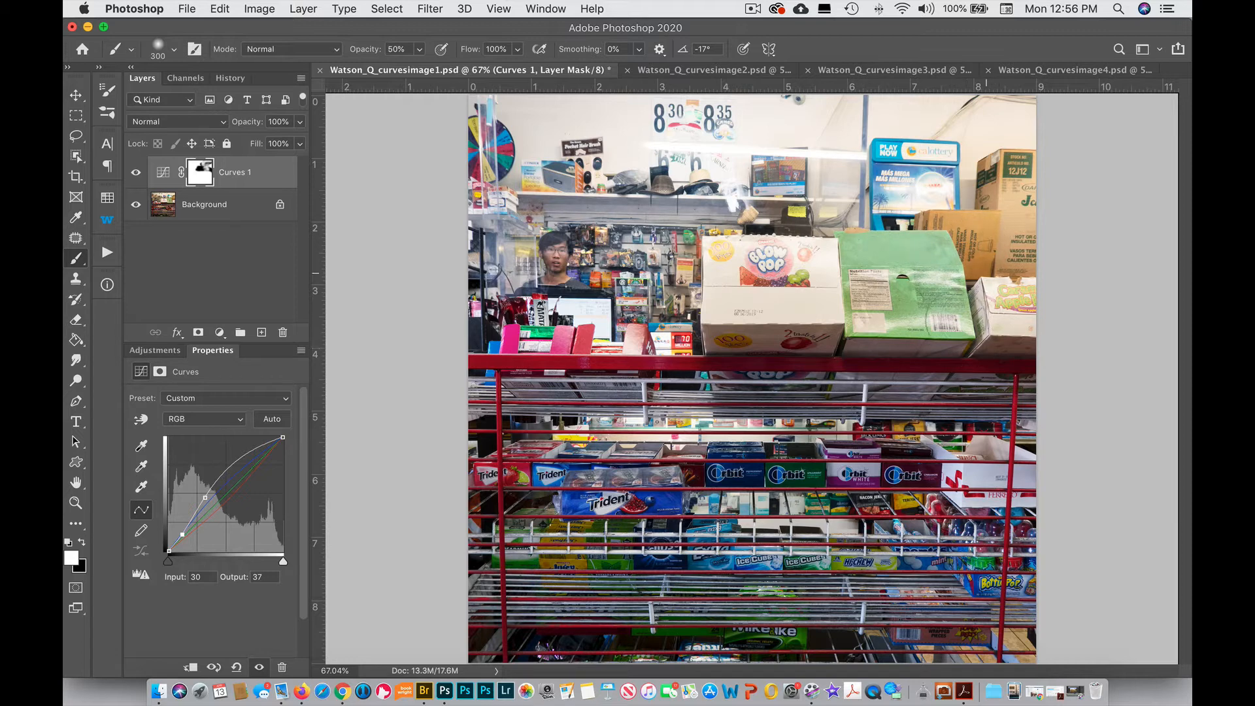
mouse_move(801, 312)
mouse_down()
mouse_move(714, 277)
mouse_move(885, 306)
mouse_up()
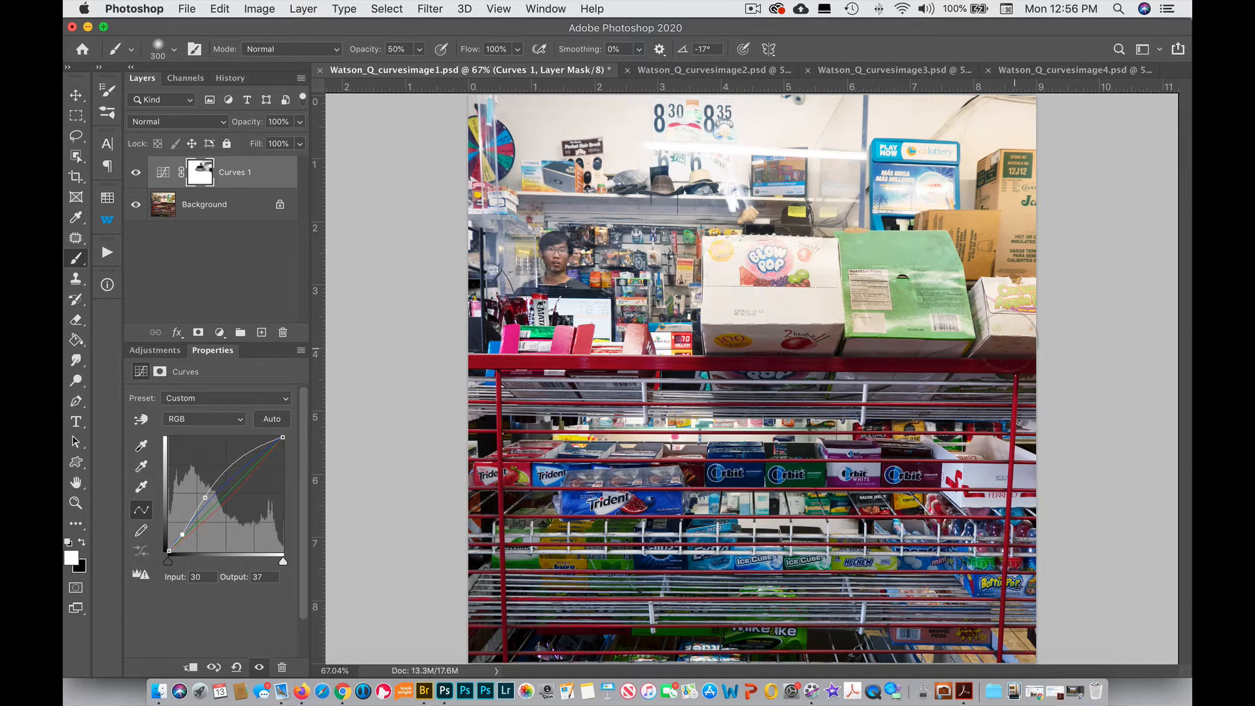
key(x)
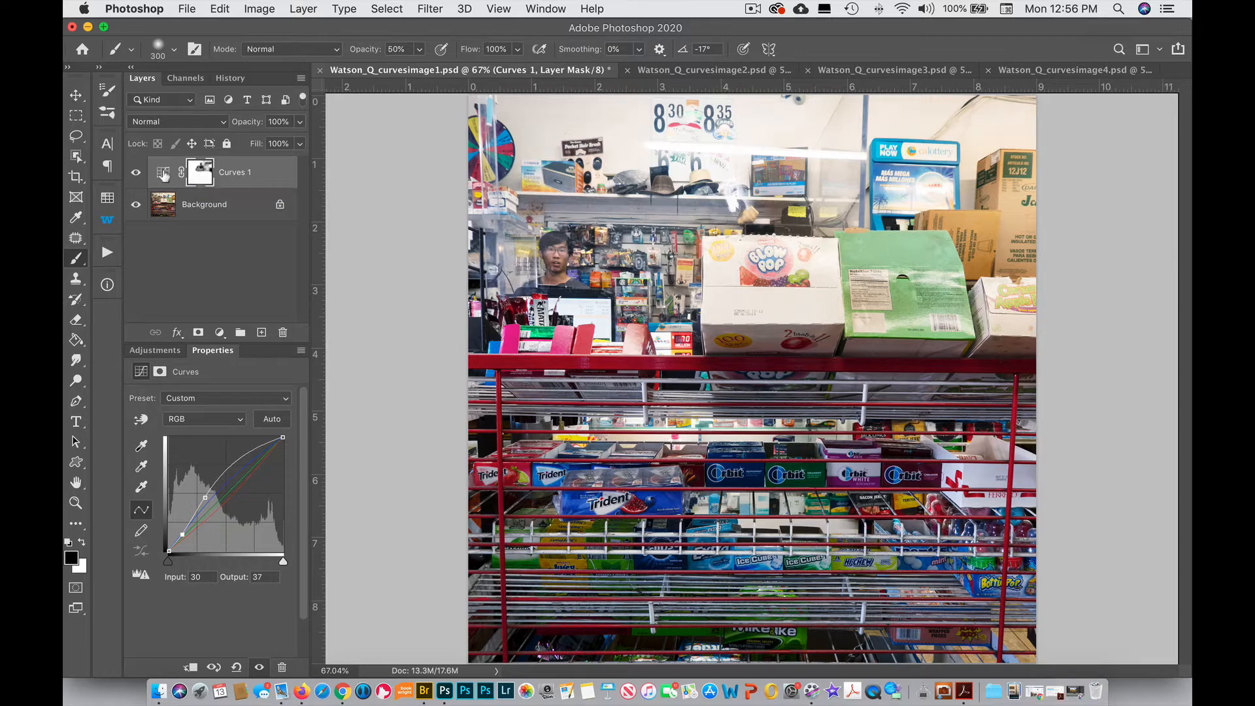
Step: Compare the photo with and without Curves 1 and paint black at 50% opacity on its mask over the stacked cardboard boxes
click(136, 174)
click(137, 174)
click(136, 174)
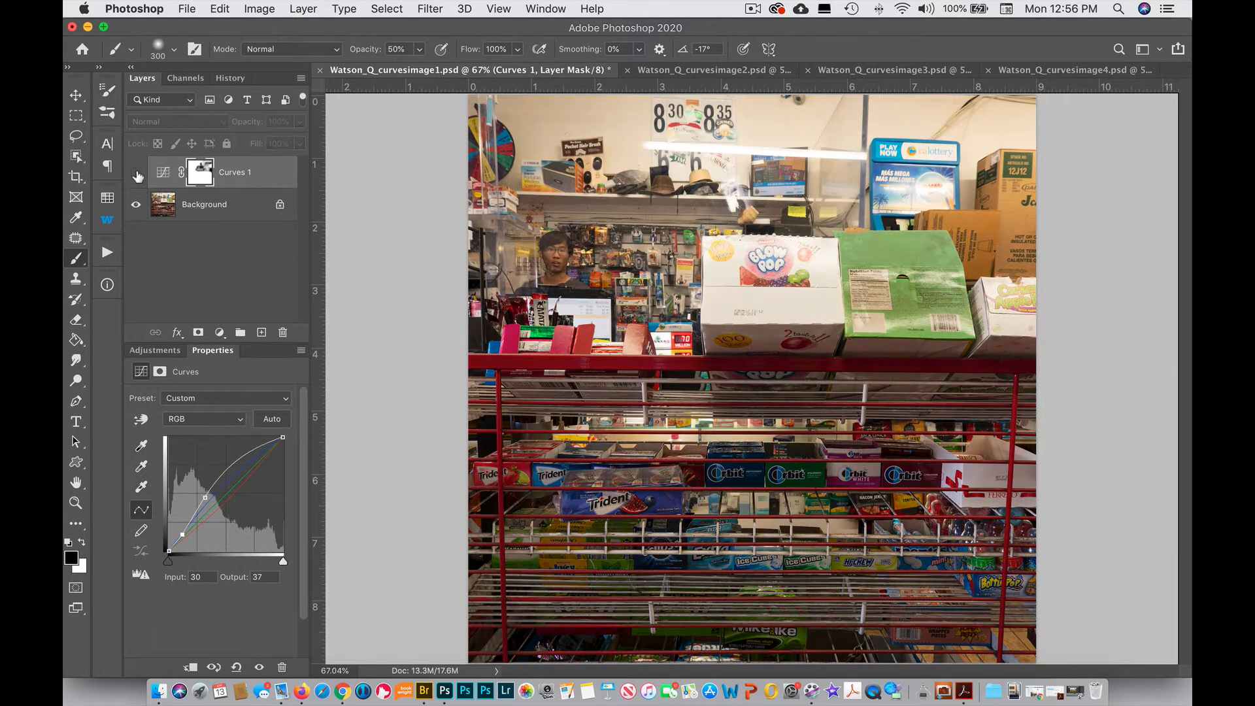
click(137, 174)
click(137, 174)
click(136, 174)
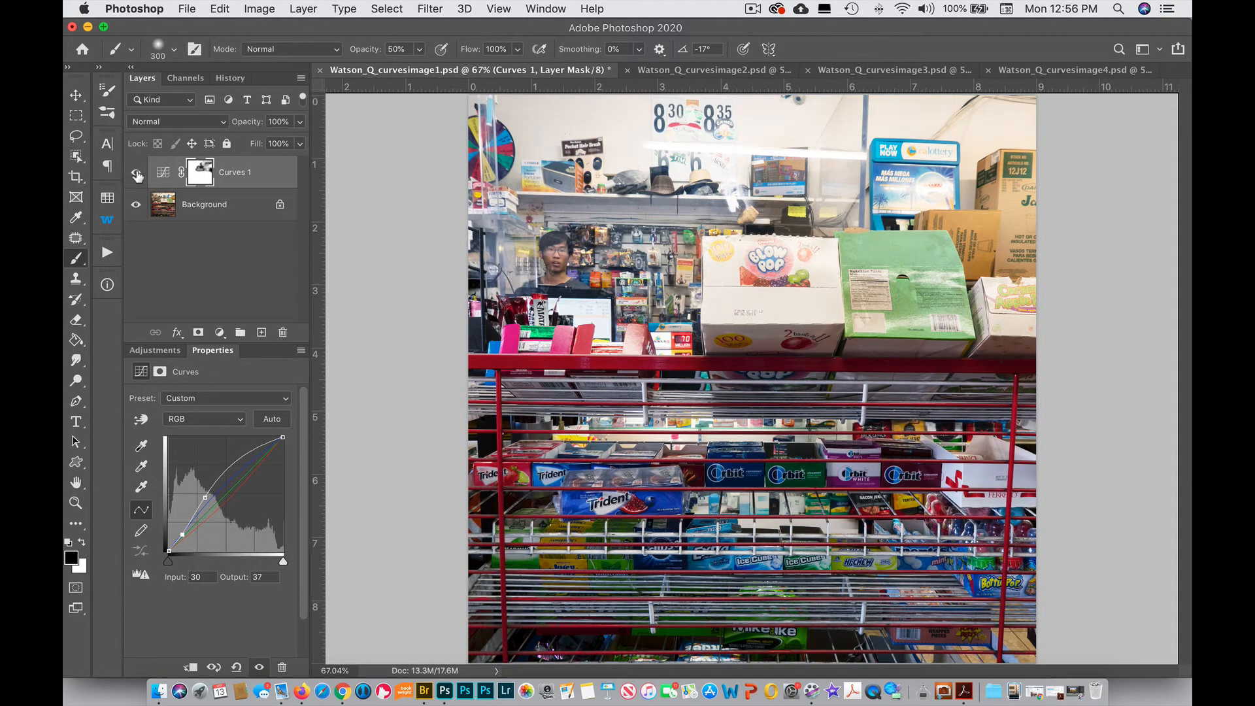
click(137, 174)
click(137, 174)
drag(1022, 178, 1031, 242)
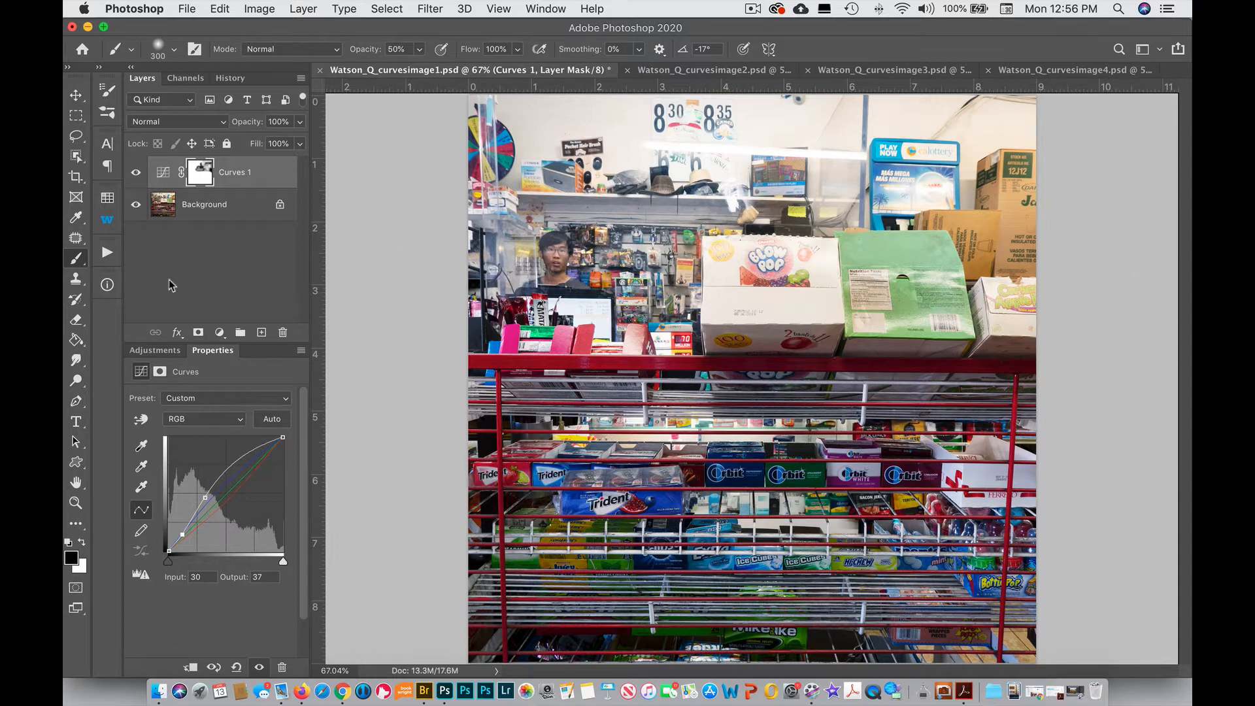
Step: Add a second Curves layer that deepens the shadows, with points at 200/189 and 229/241, and invert its mask to black
click(155, 351)
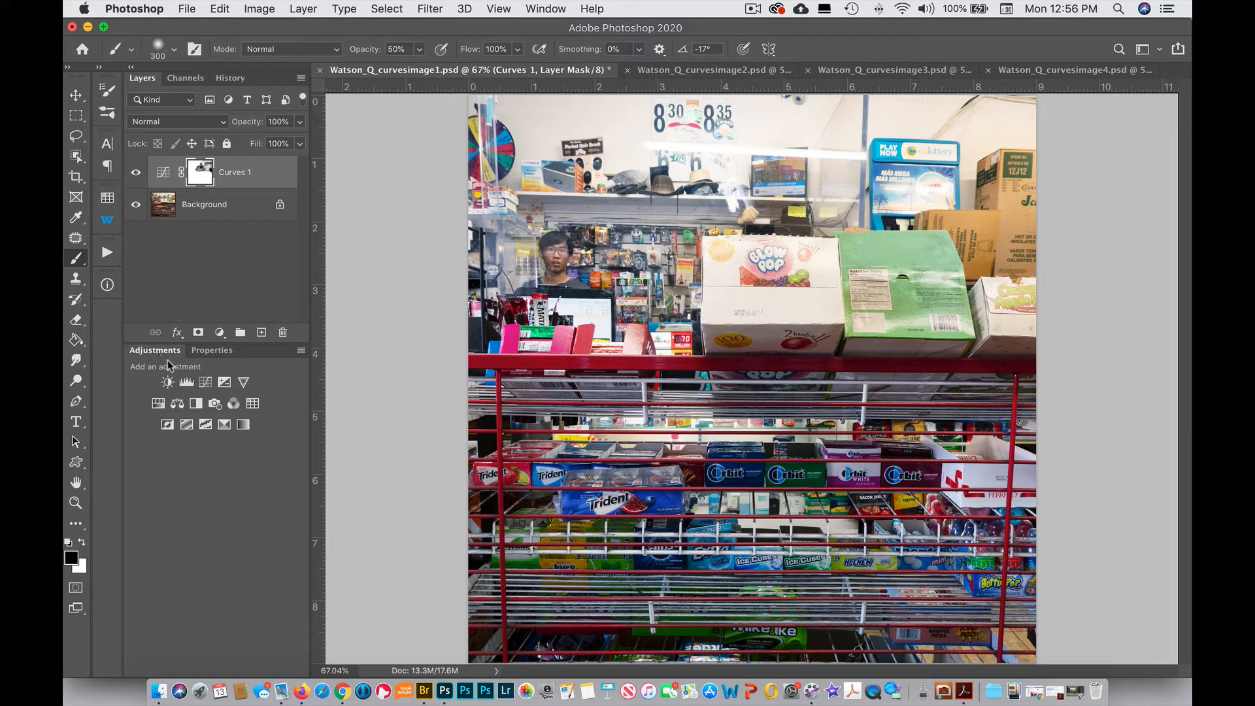
click(207, 383)
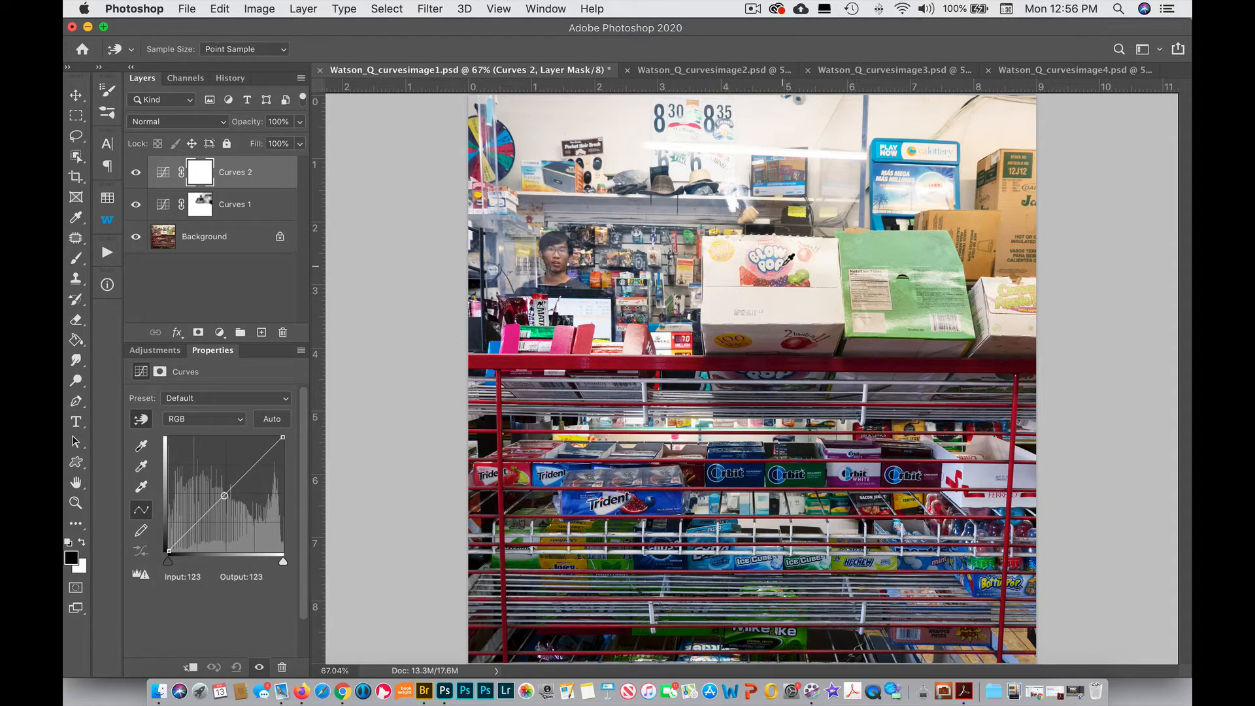
drag(793, 260, 793, 273)
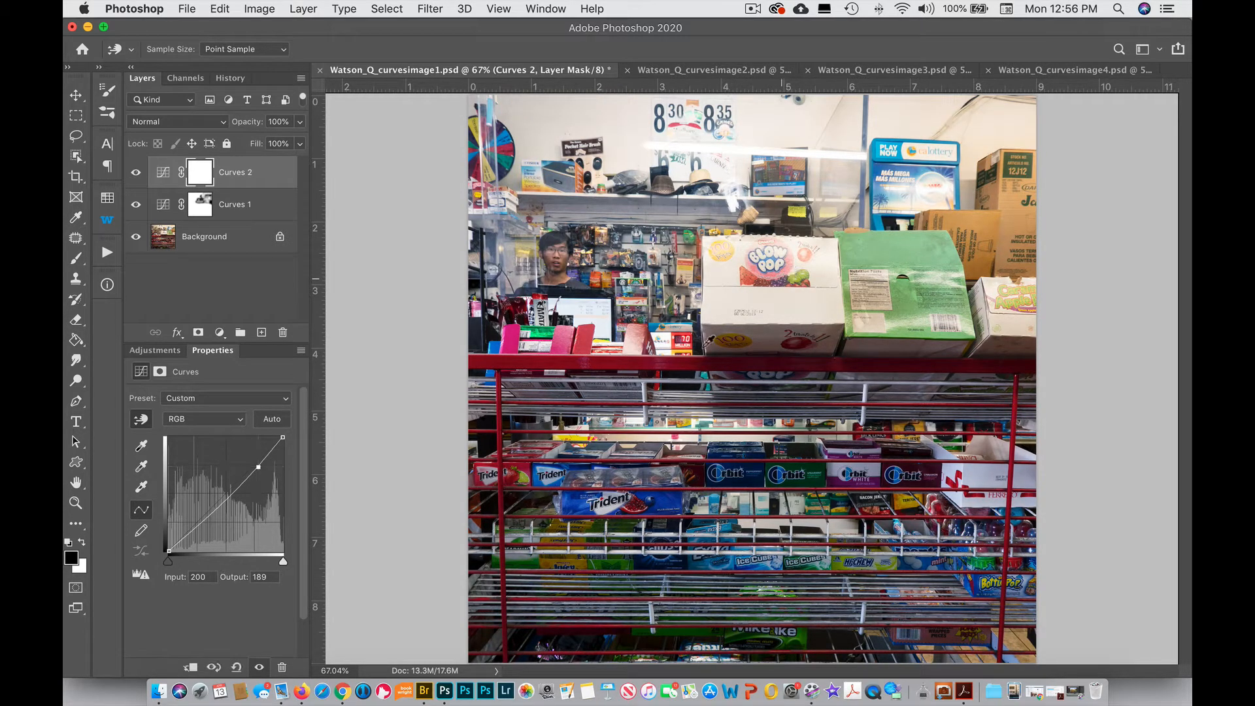
drag(270, 452, 271, 444)
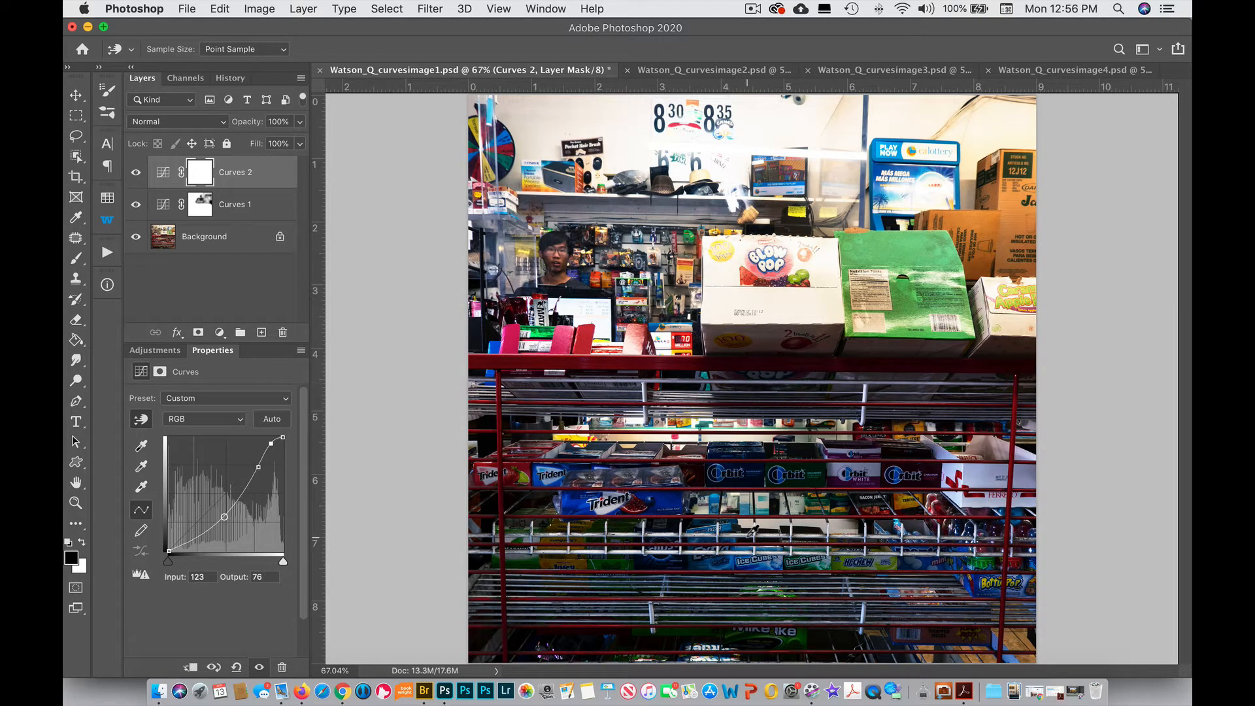
key(super+i)
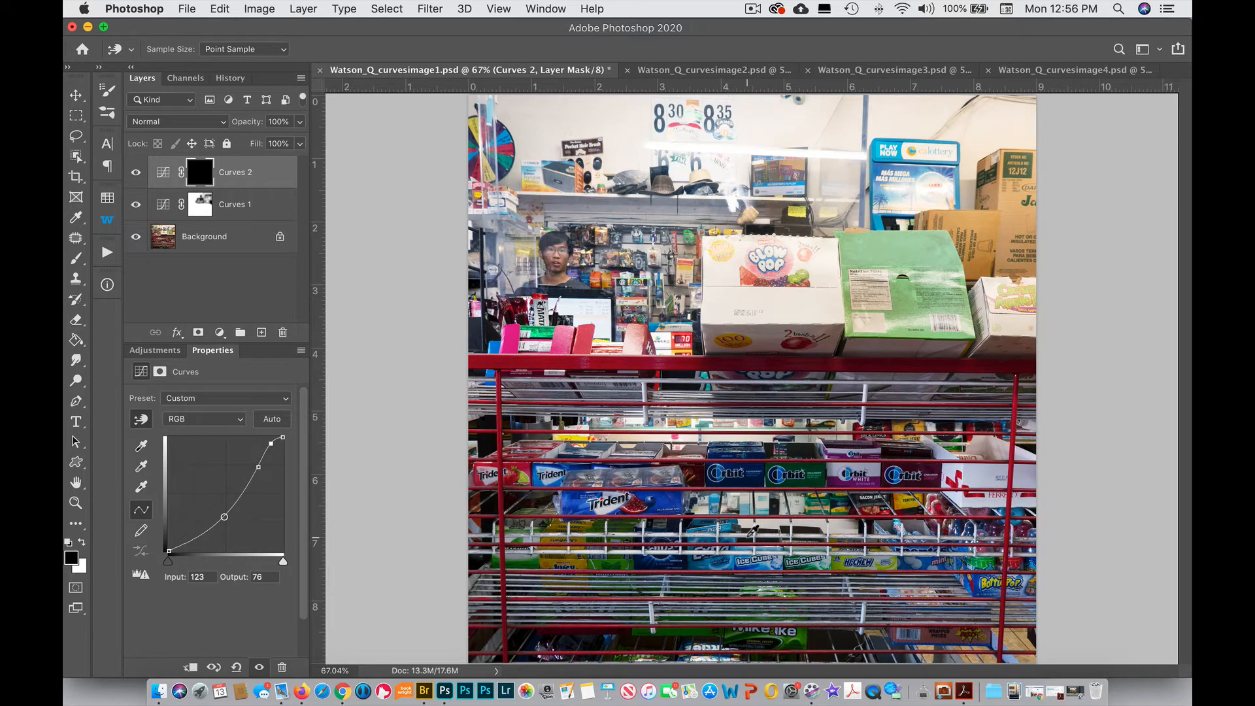
Step: Paint white at 50% opacity on the Curves 2 mask over the Blow Pop box graphics
key(b)
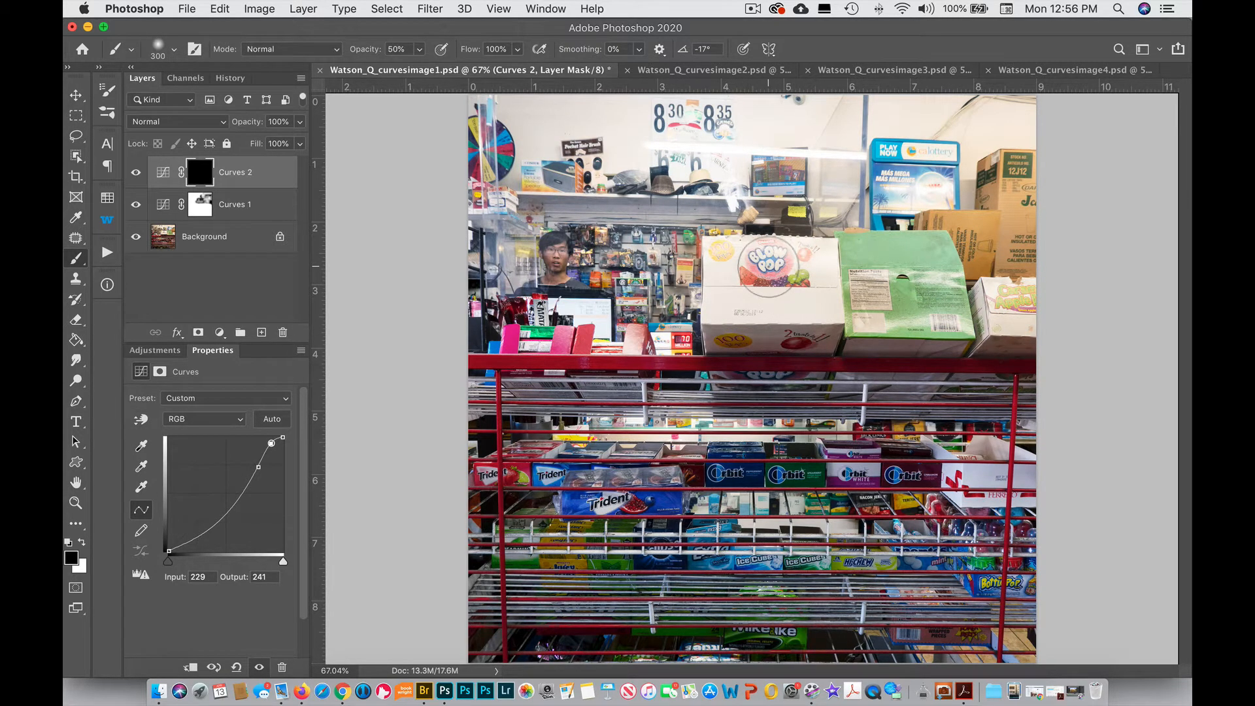
key(x)
click(768, 266)
drag(768, 266, 729, 255)
Step: Reduce the brush to 150 px and paint white on the Curves 2 mask over the blue lottery machine's screen
key(bracketleft)
key(bracketleft)
key(bracketleft)
key(bracketleft)
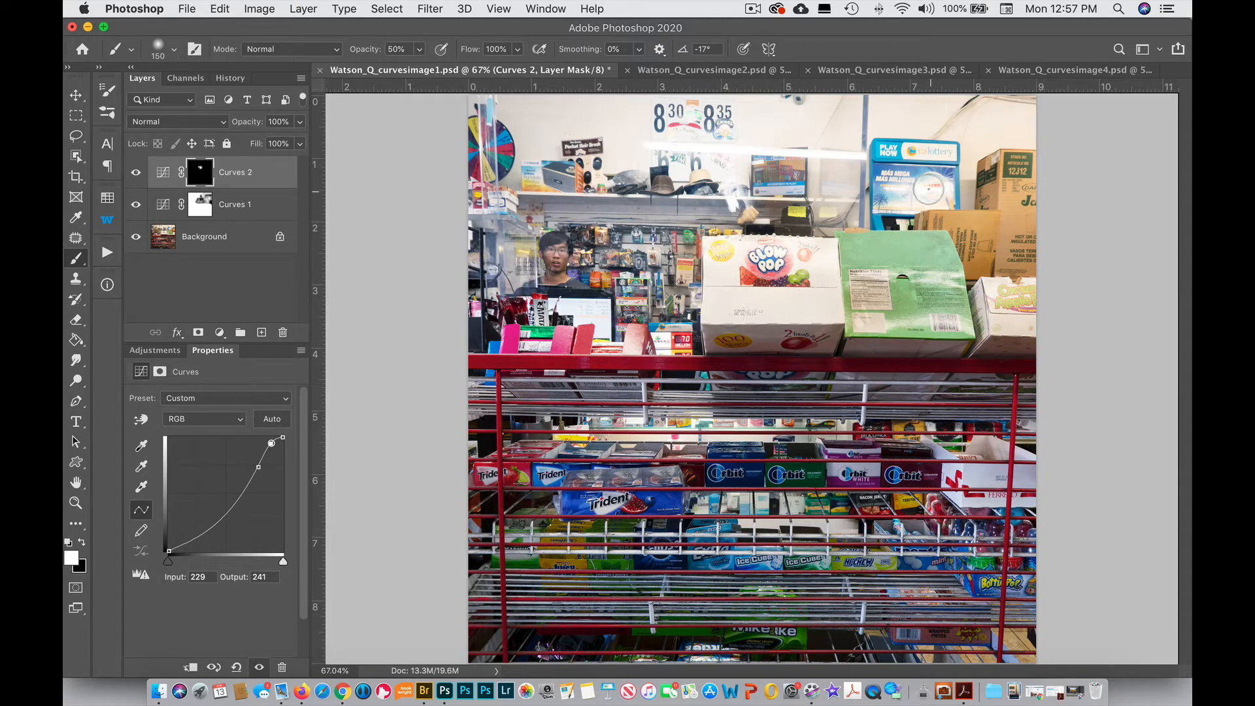
drag(901, 166, 933, 164)
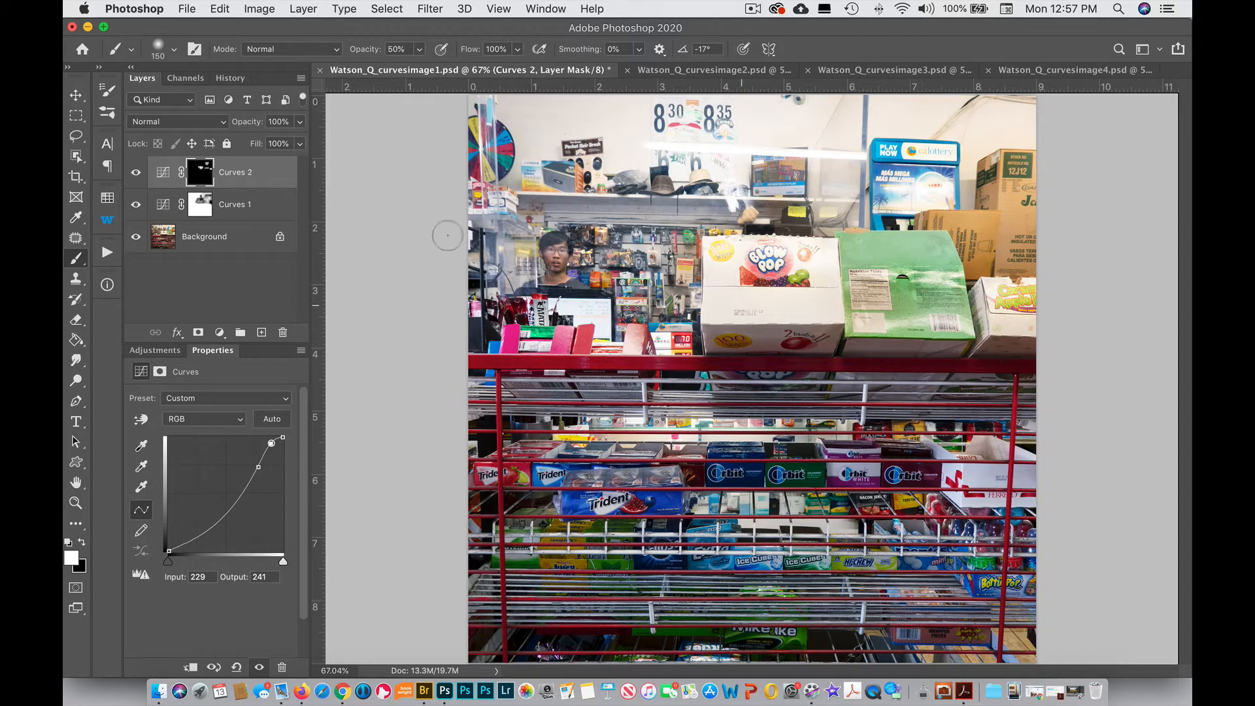
Step: Add a third Curves adjustment layer above Curves 2 and check its targeted adjustment auto-select option
click(155, 350)
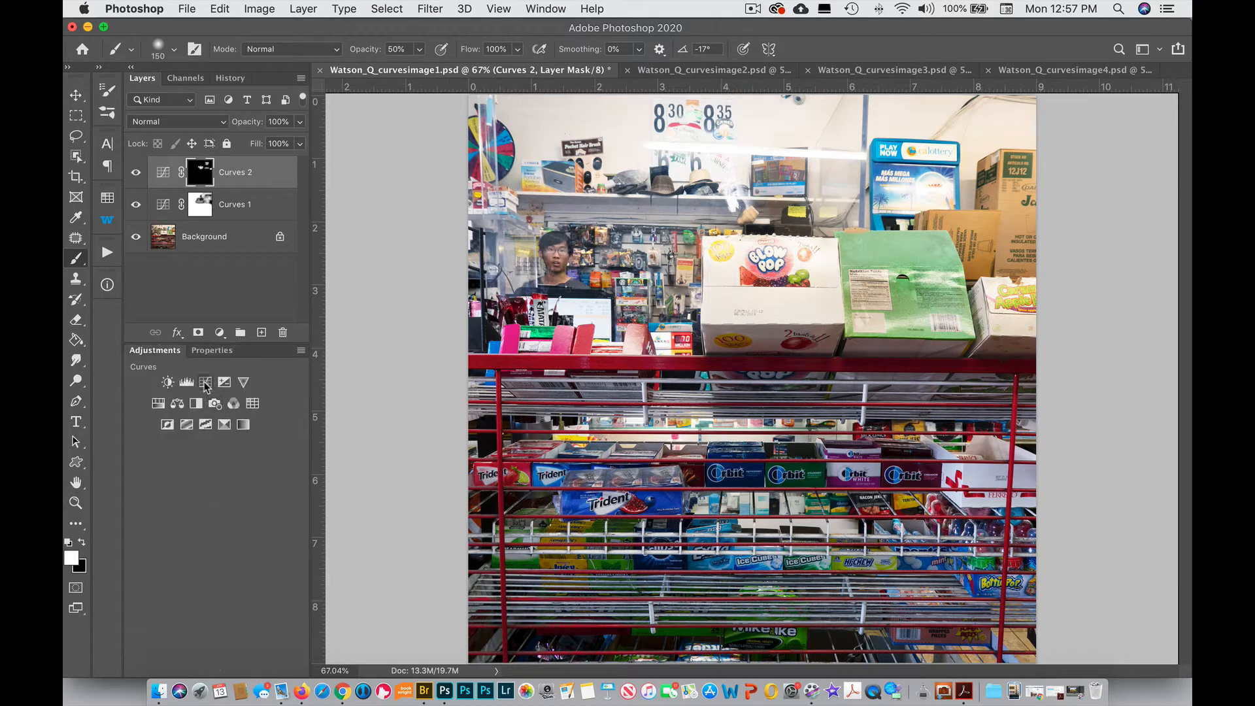
click(203, 382)
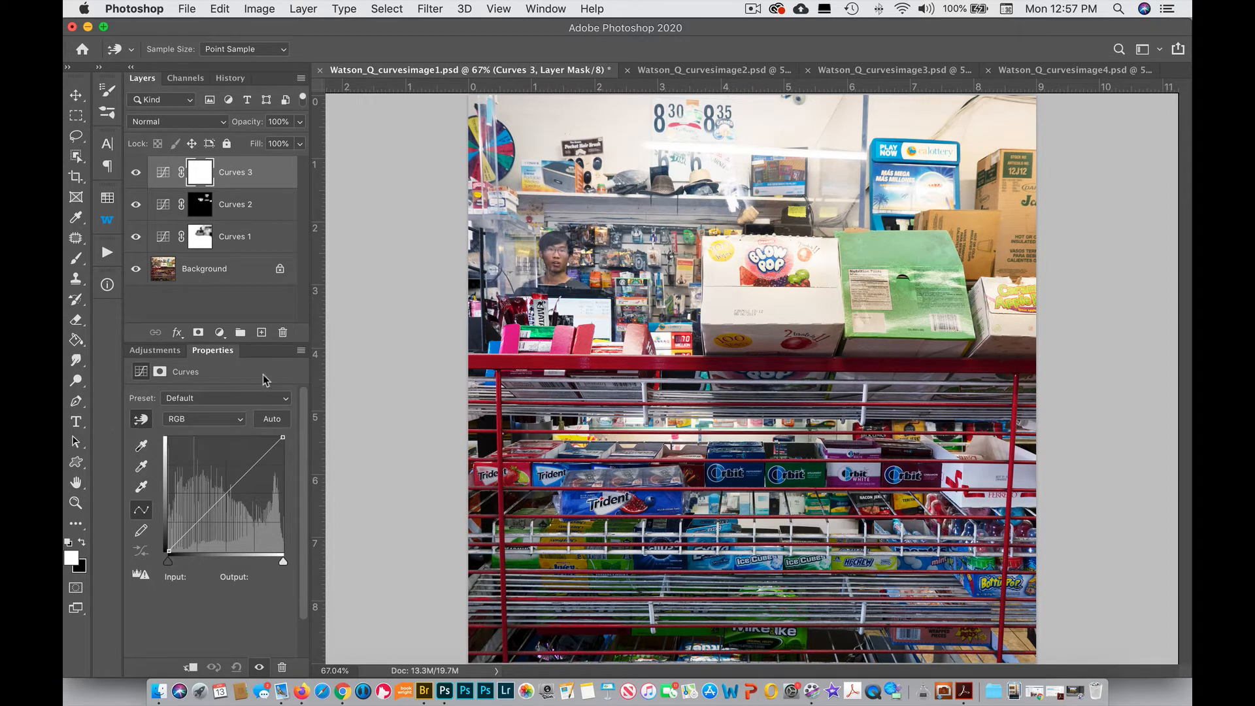
click(301, 355)
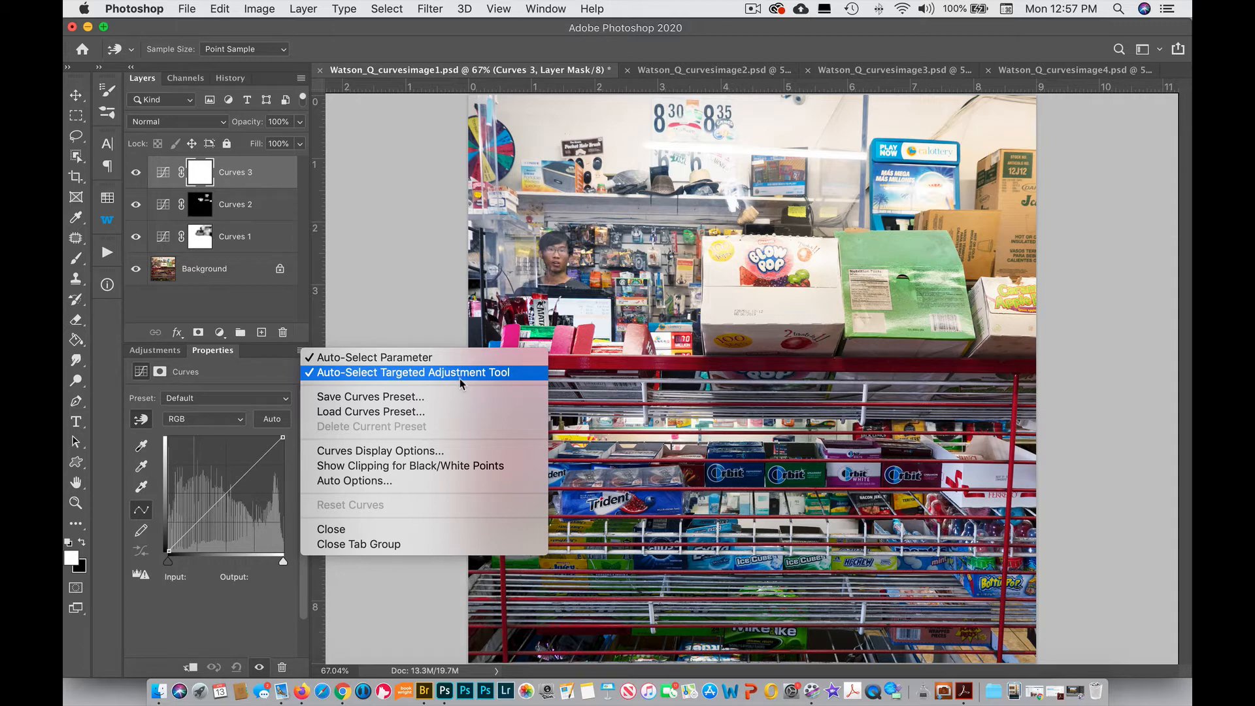
click(210, 382)
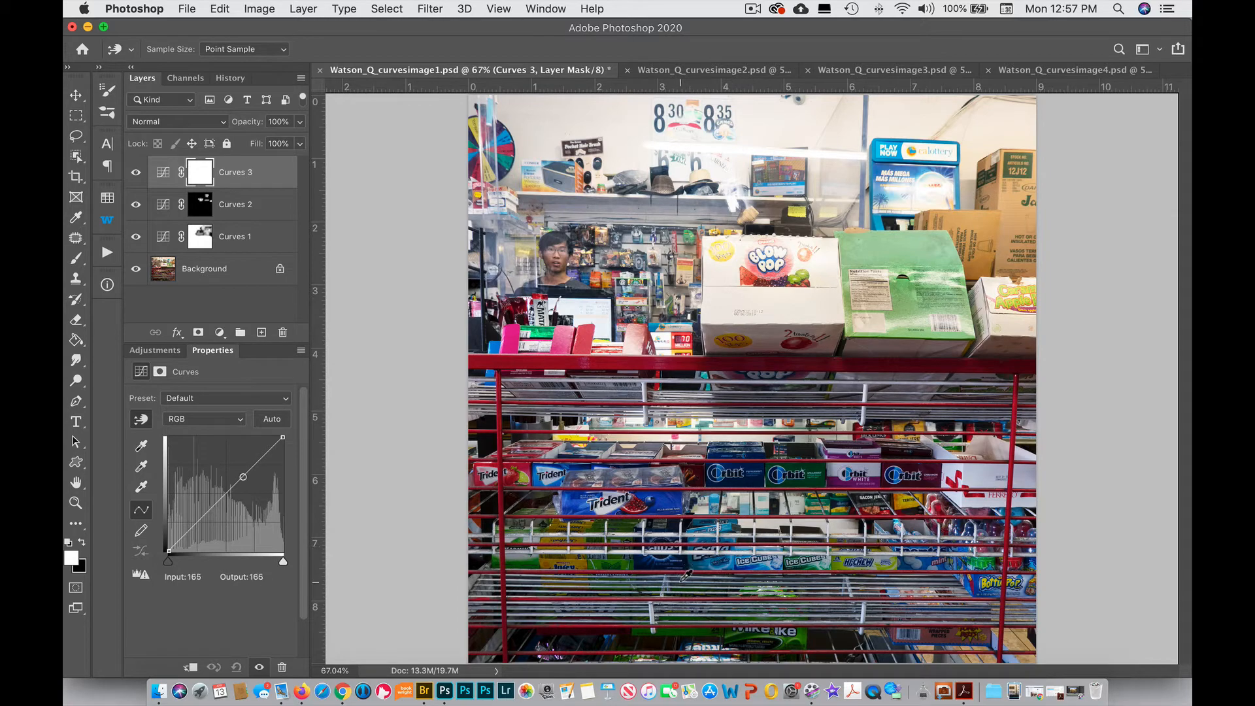
Step: Brighten the Curves 3 curve with the targeted adjustment tool on the lower shelf wires, setting a point at input 137, output 214
key(super+equal)
key(super+equal)
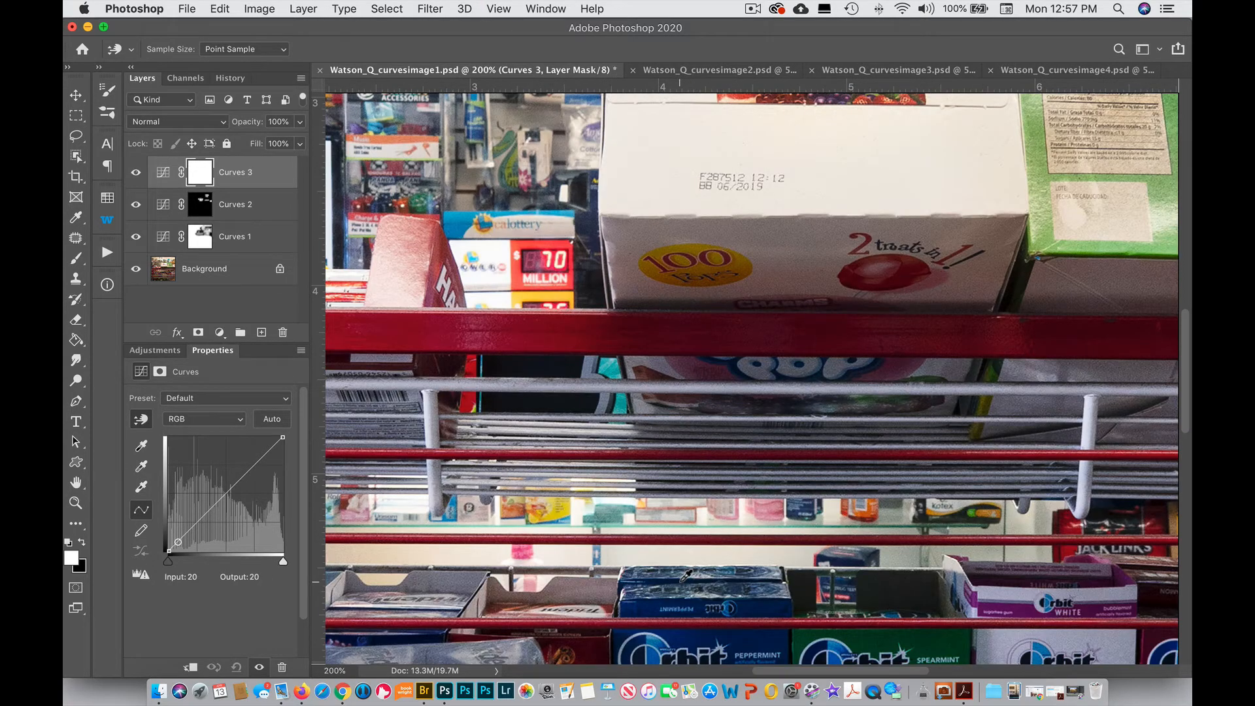
scroll(719, 477, down, 10)
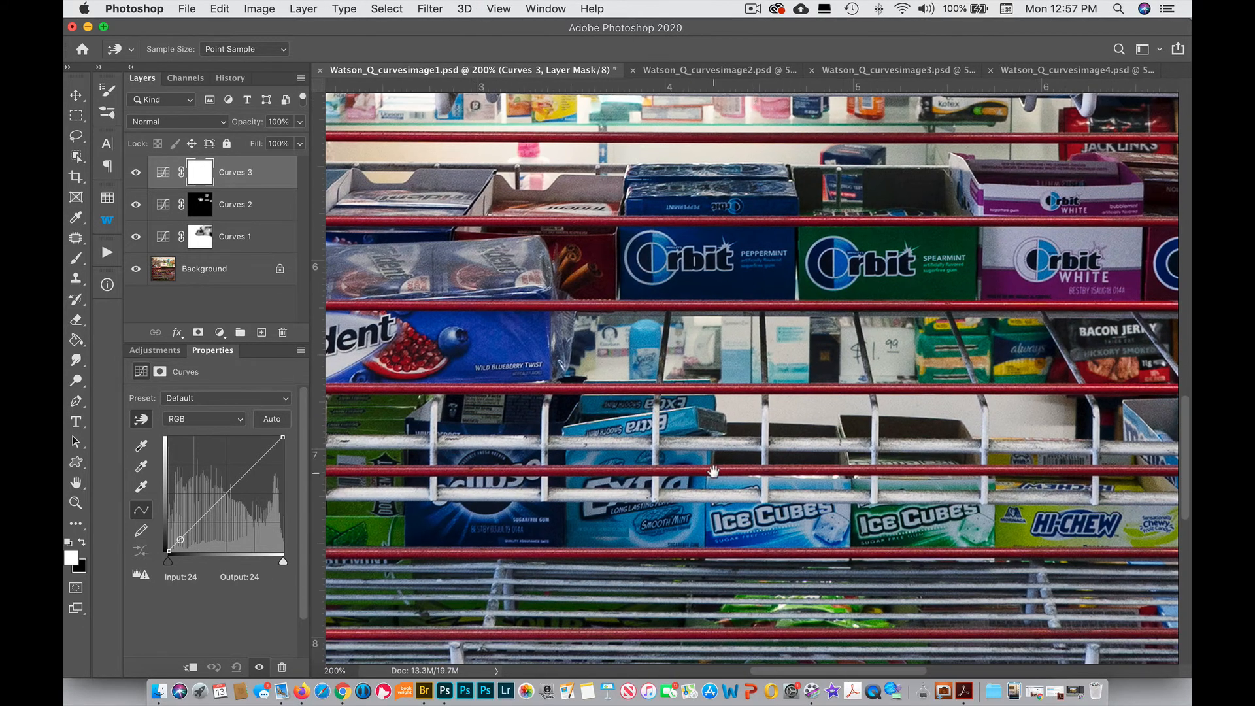
scroll(713, 471, down, 5)
click(635, 379)
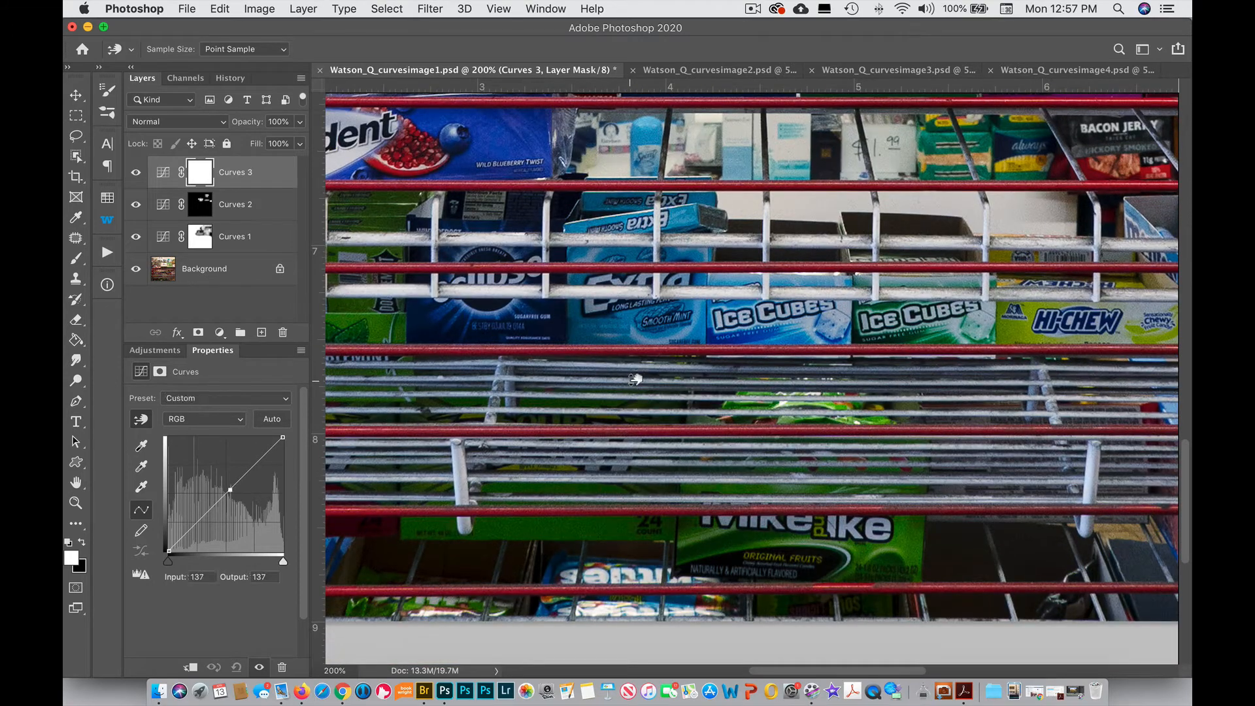
drag(636, 379, 644, 314)
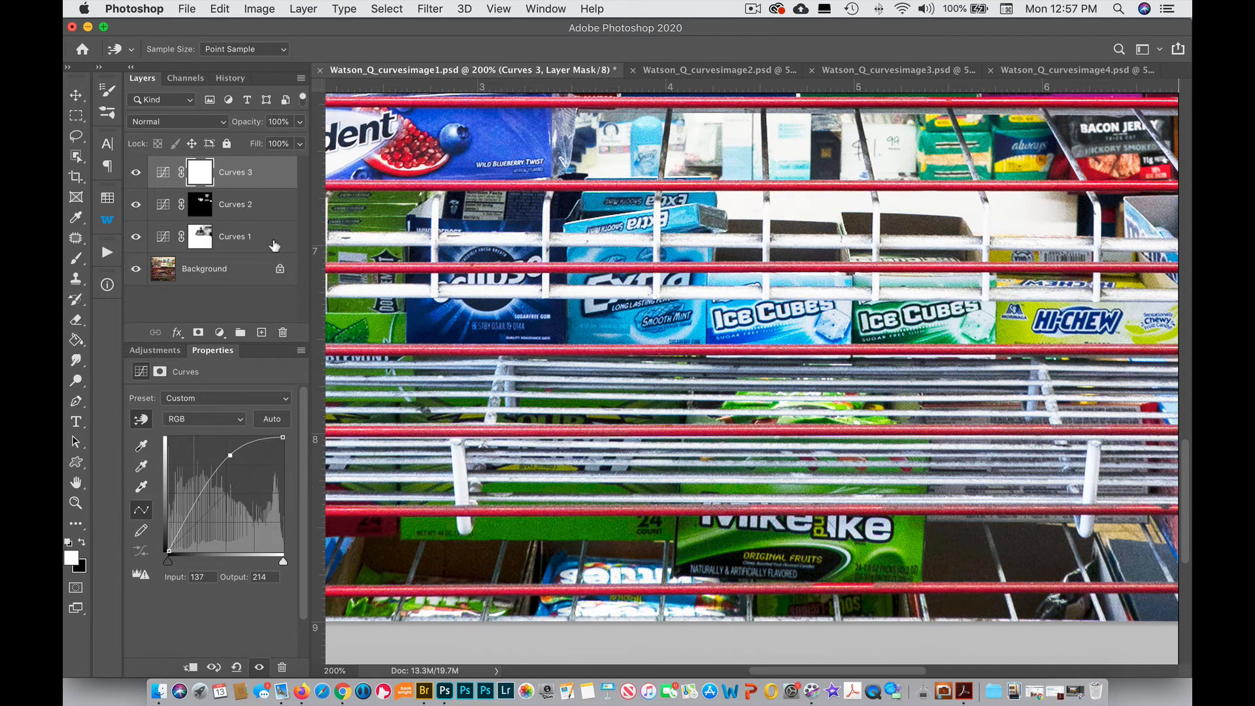
Step: Lower the Curves 3 point to an output of 188 and invert the layer's mask to black
key(super+0)
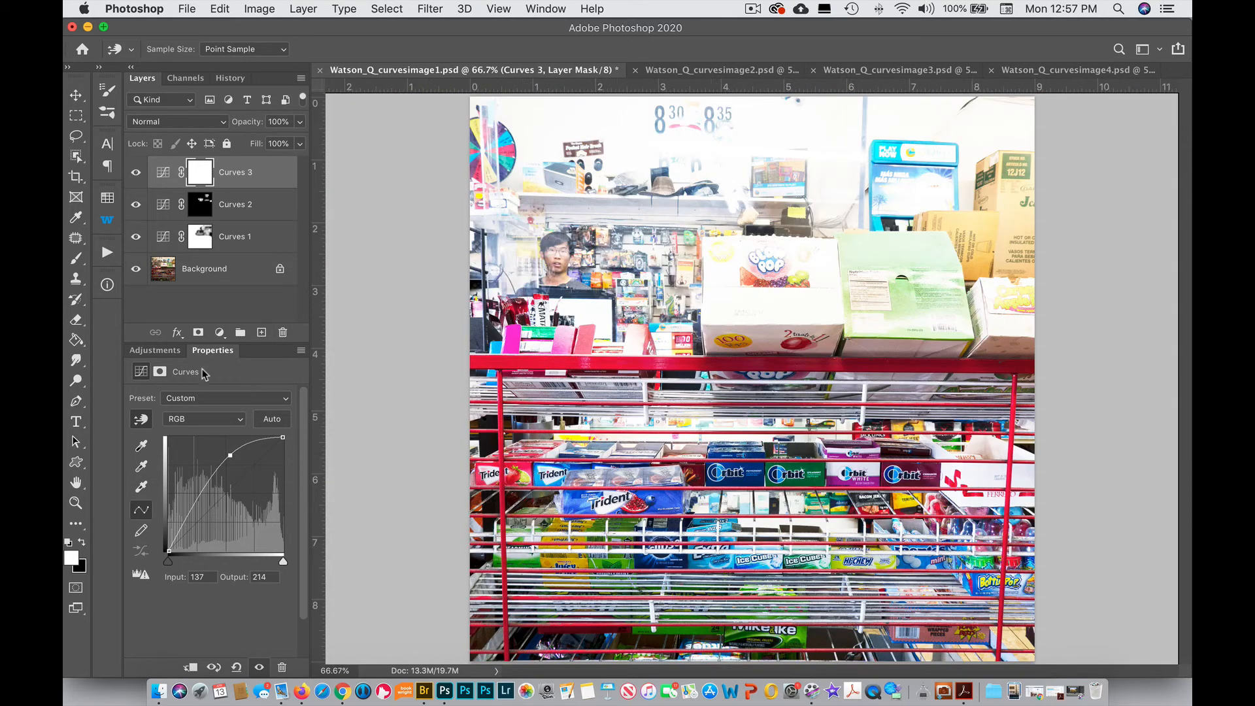
drag(230, 455, 231, 466)
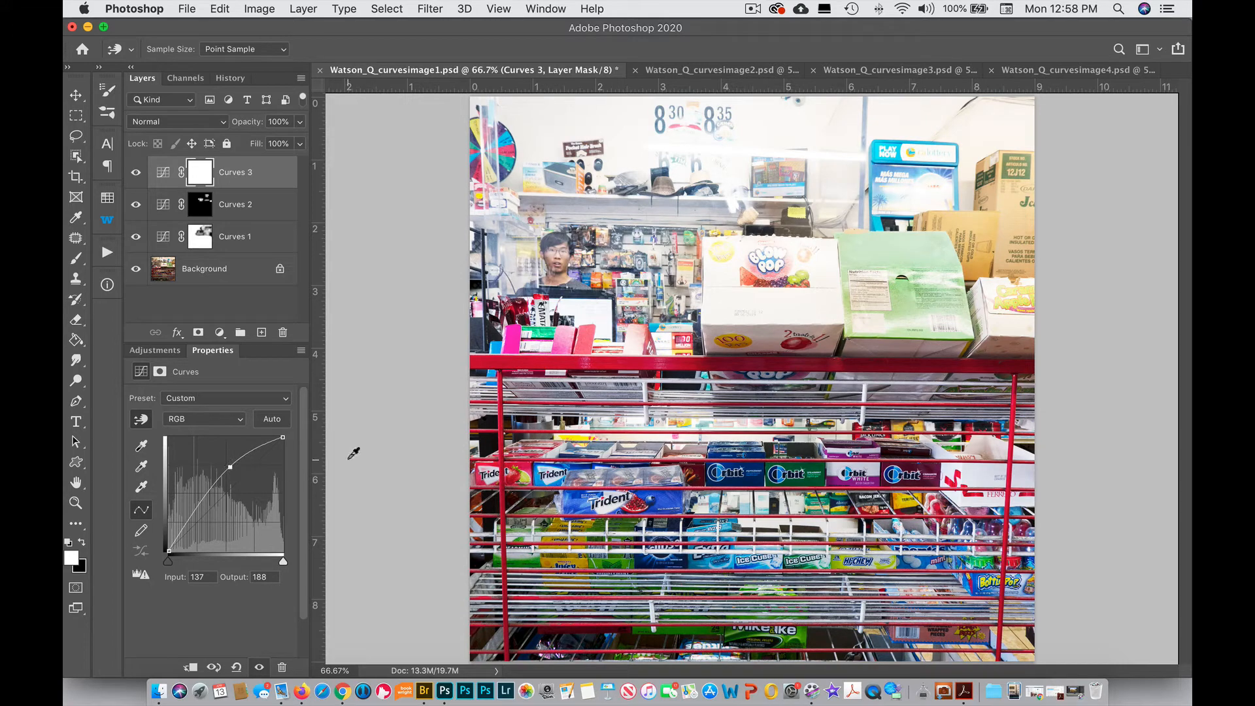
key(super+i)
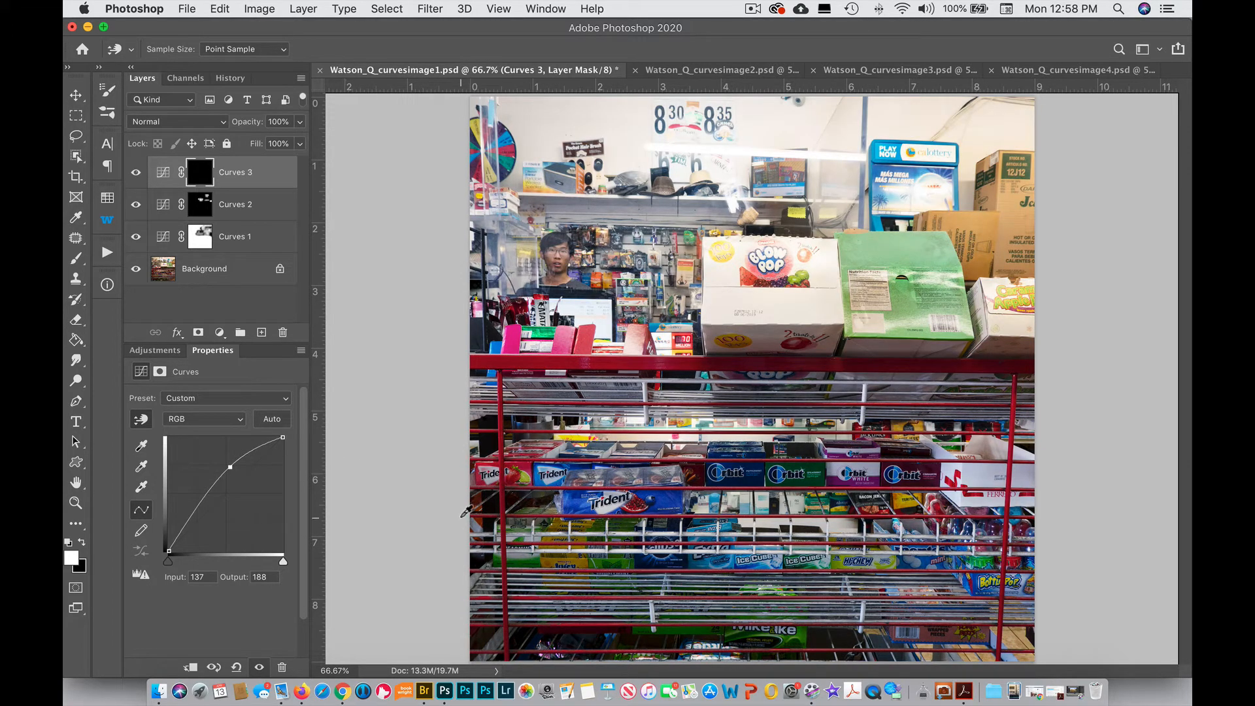
Step: Paint white at 50% opacity with a 300 px brush on the Curves 3 mask across the dark shelf rows below the counter
key(b)
key(bracketright)
key(bracketright)
key(bracketright)
key(bracketright)
key(bracketright)
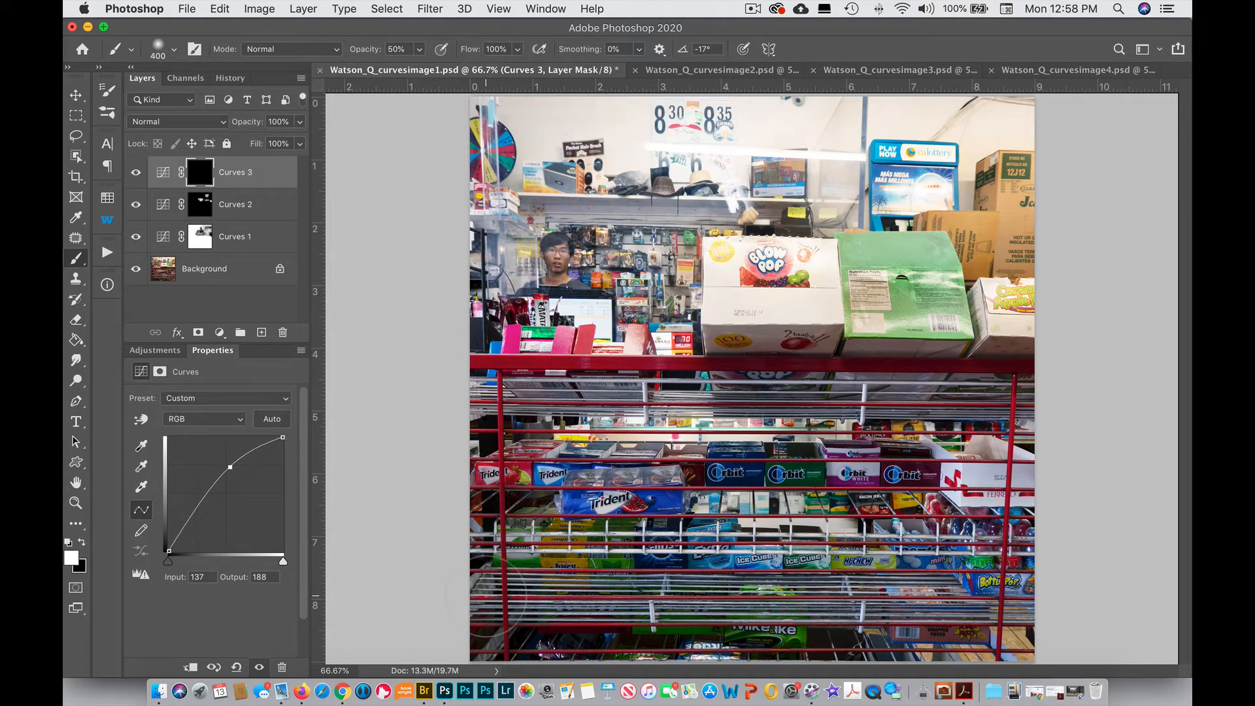
key(bracketleft)
mouse_move(487, 598)
mouse_down()
mouse_move(842, 602)
mouse_move(491, 599)
mouse_up()
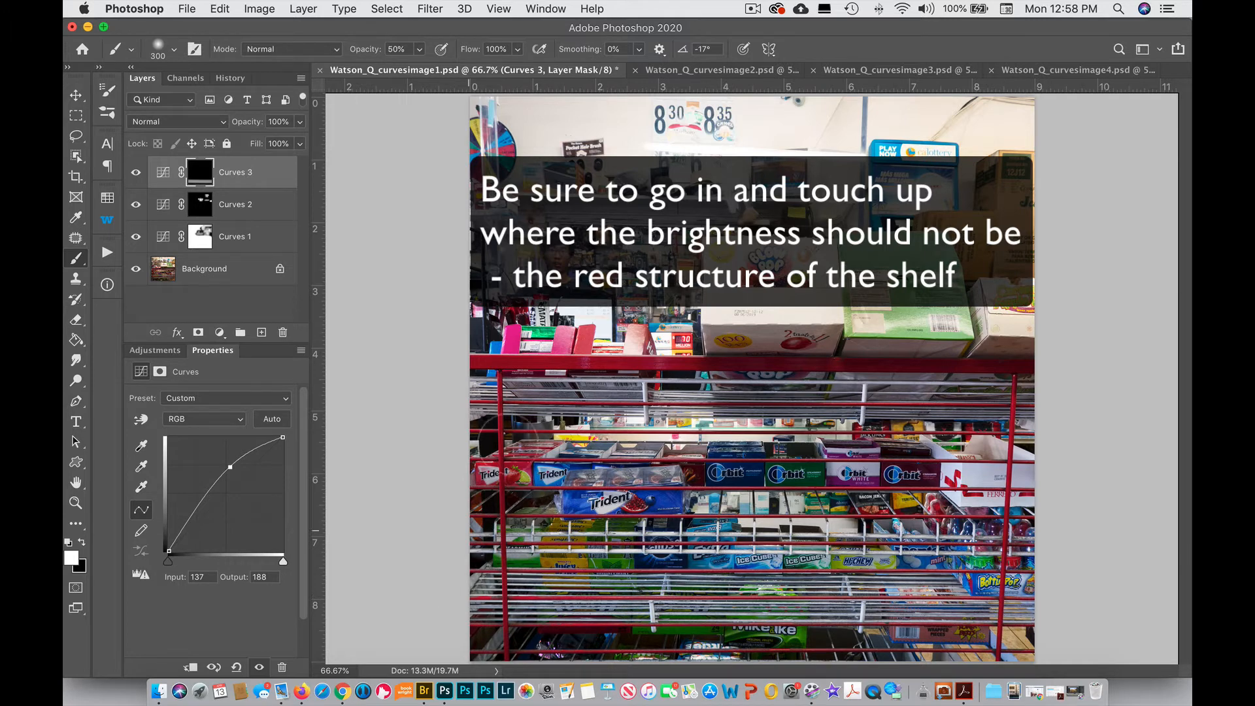
drag(497, 405, 1035, 402)
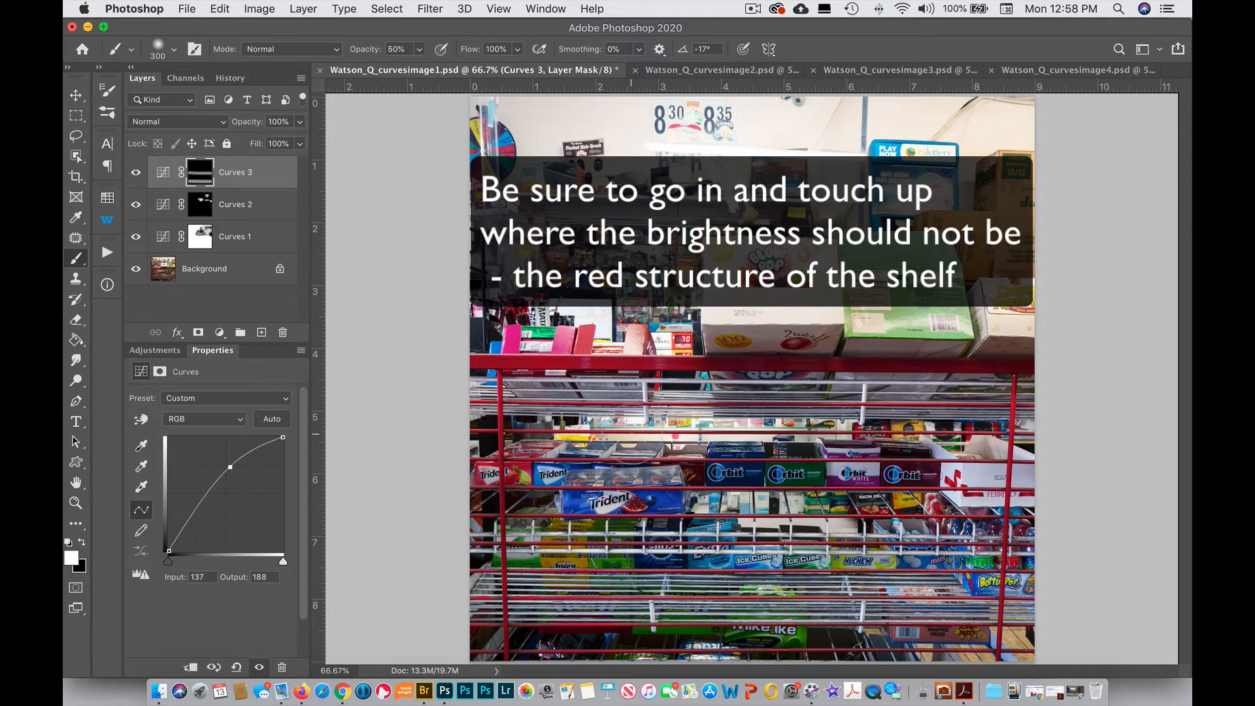
Step: Reduce the brush to 25 px and paint white at 50% opacity on the Curves 3 mask along the upper white rail above the Ice Cubes boxes
key(bracketleft)
key(bracketleft)
key(bracketleft)
key(bracketleft)
key(x)
key(0)
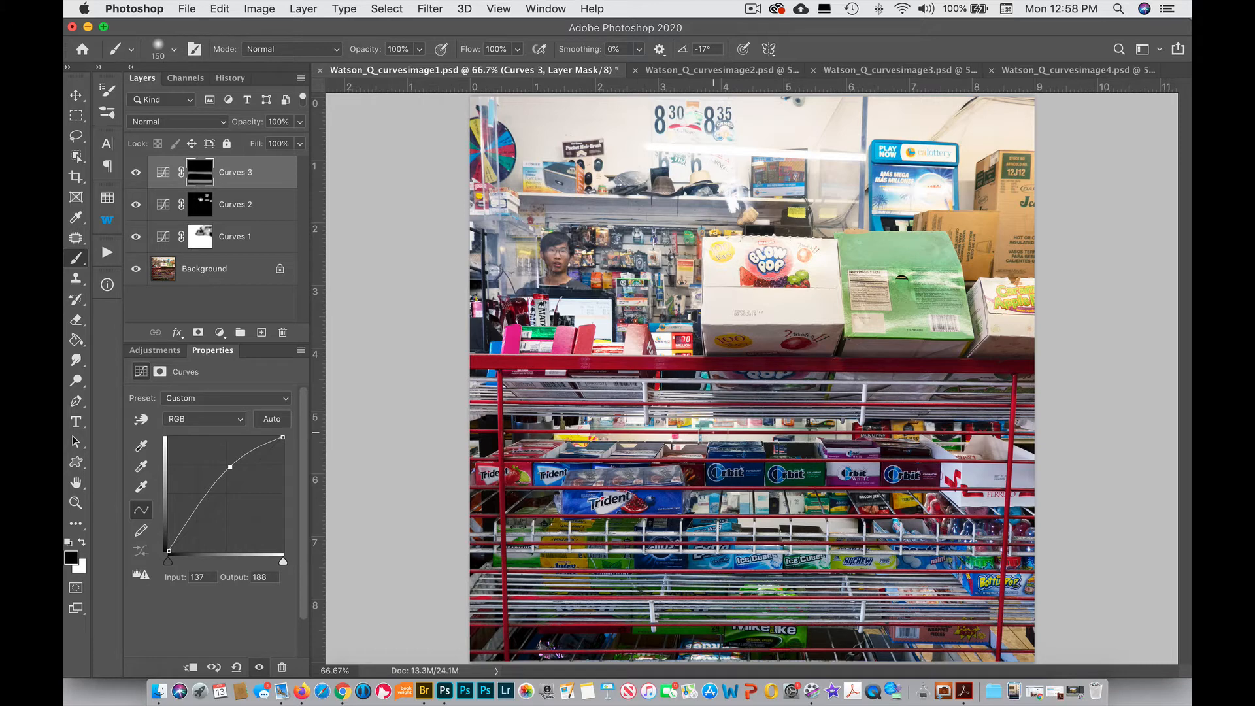
key(bracketleft)
key(bracketleft)
key(bracketleft)
key(bracketleft)
key(bracketleft)
key(bracketleft)
key(bracketleft)
key(bracketleft)
key(bracketleft)
key(bracketleft)
key(bracketleft)
key(bracketleft)
key(x)
key(5)
drag(603, 534, 513, 535)
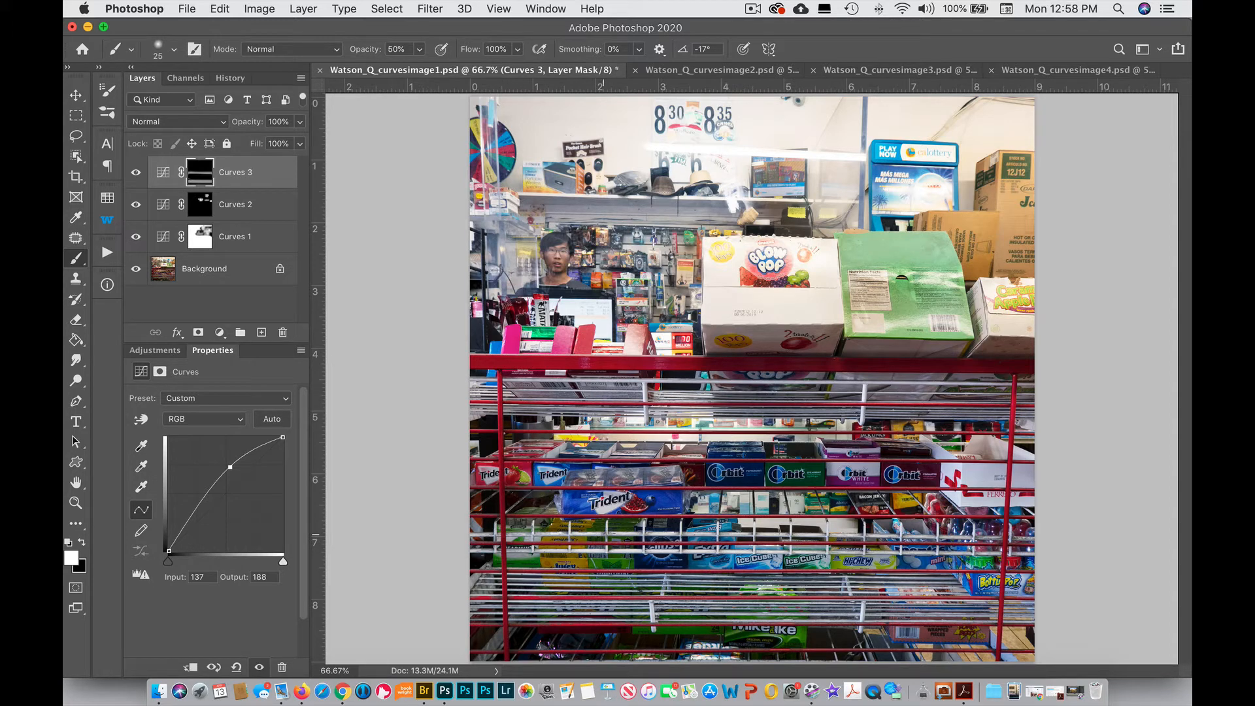
shift+click(715, 536)
shift+click(827, 536)
shift+click(899, 536)
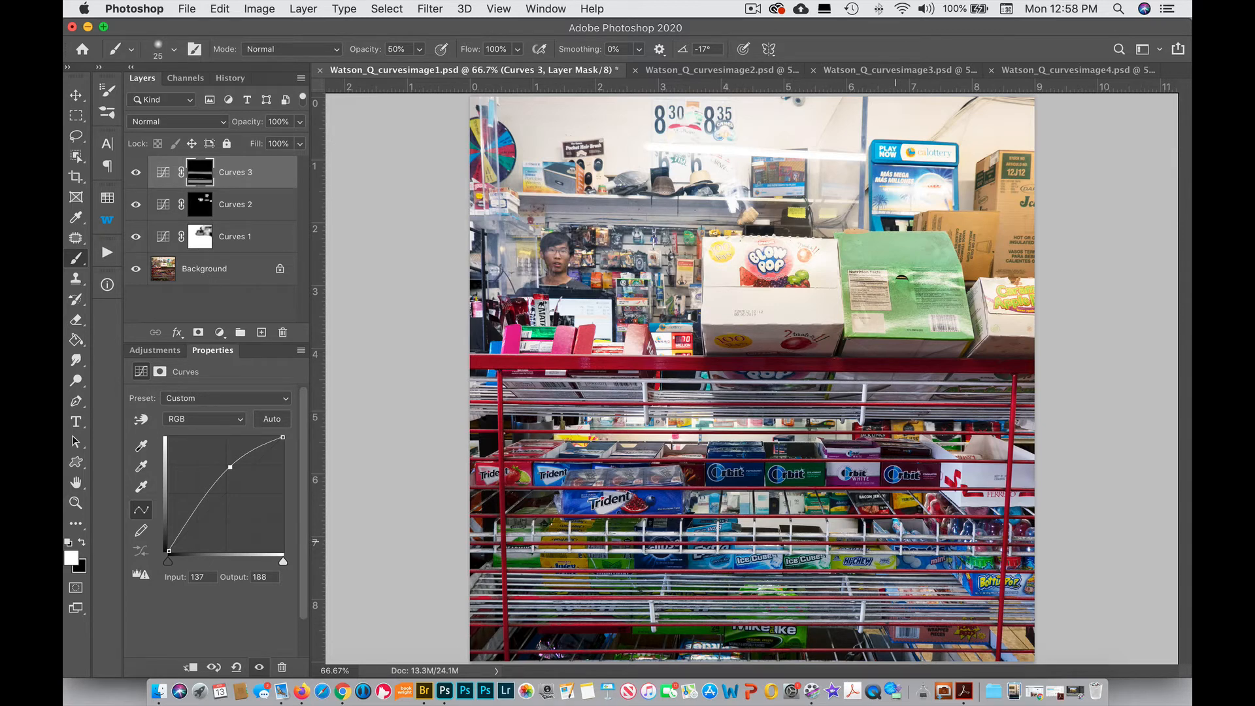
shift+click(940, 536)
shift+click(978, 536)
shift+click(998, 537)
shift+click(1034, 537)
Step: Paint straight white strokes on the Curves 3 mask along the lower white rail, across the full width of the shelf
shift+click(1034, 555)
shift+click(824, 553)
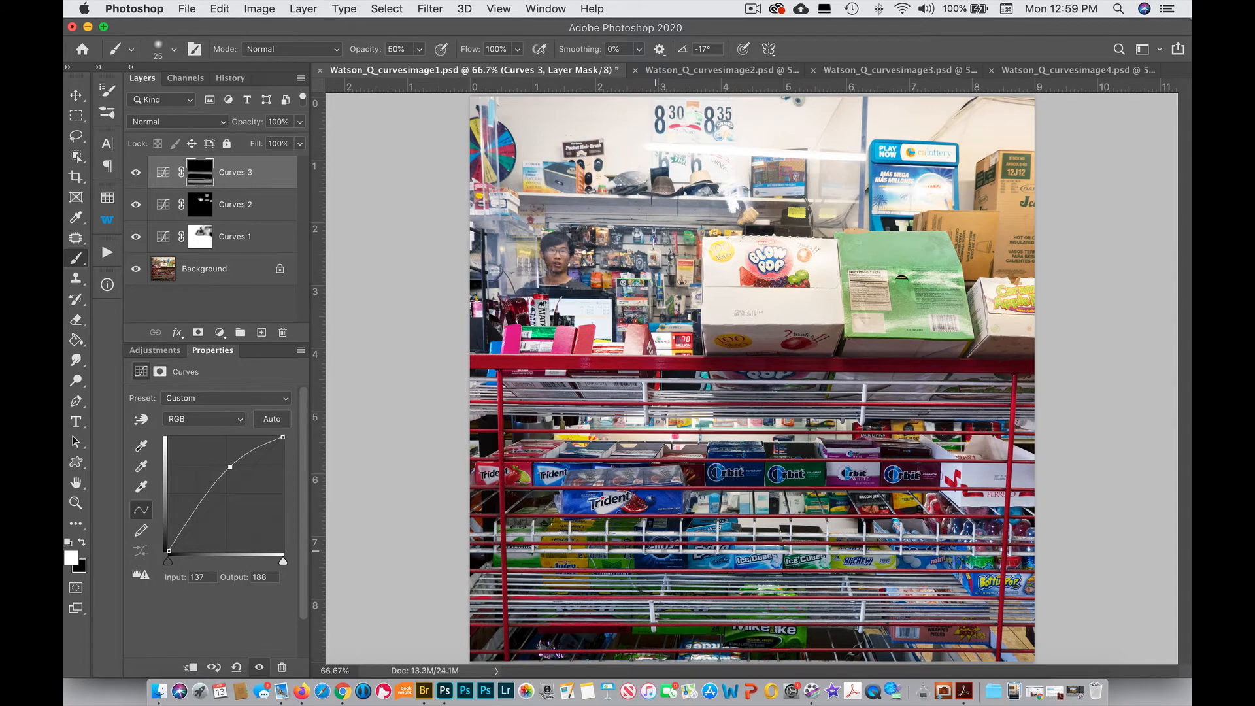
shift+click(681, 552)
shift+click(529, 552)
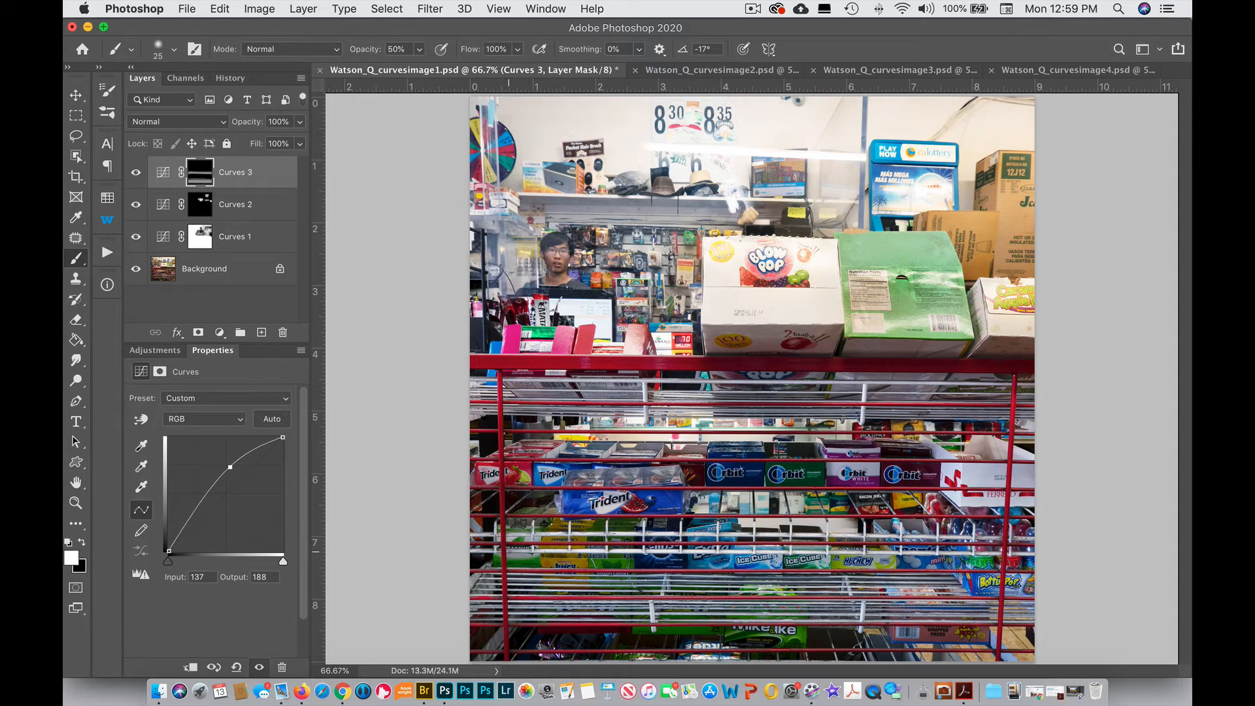
shift+click(508, 552)
shift+click(470, 552)
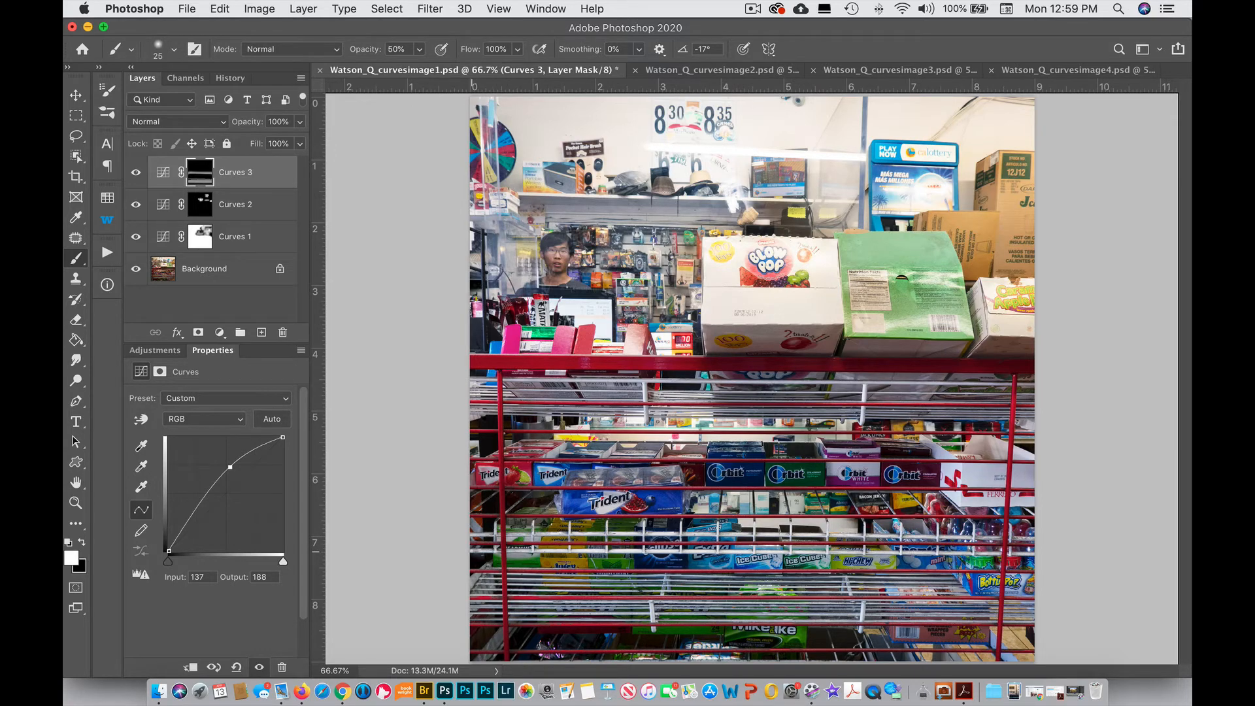
Step: Compare the photo with and without the Curves 3 layer
click(136, 173)
click(136, 173)
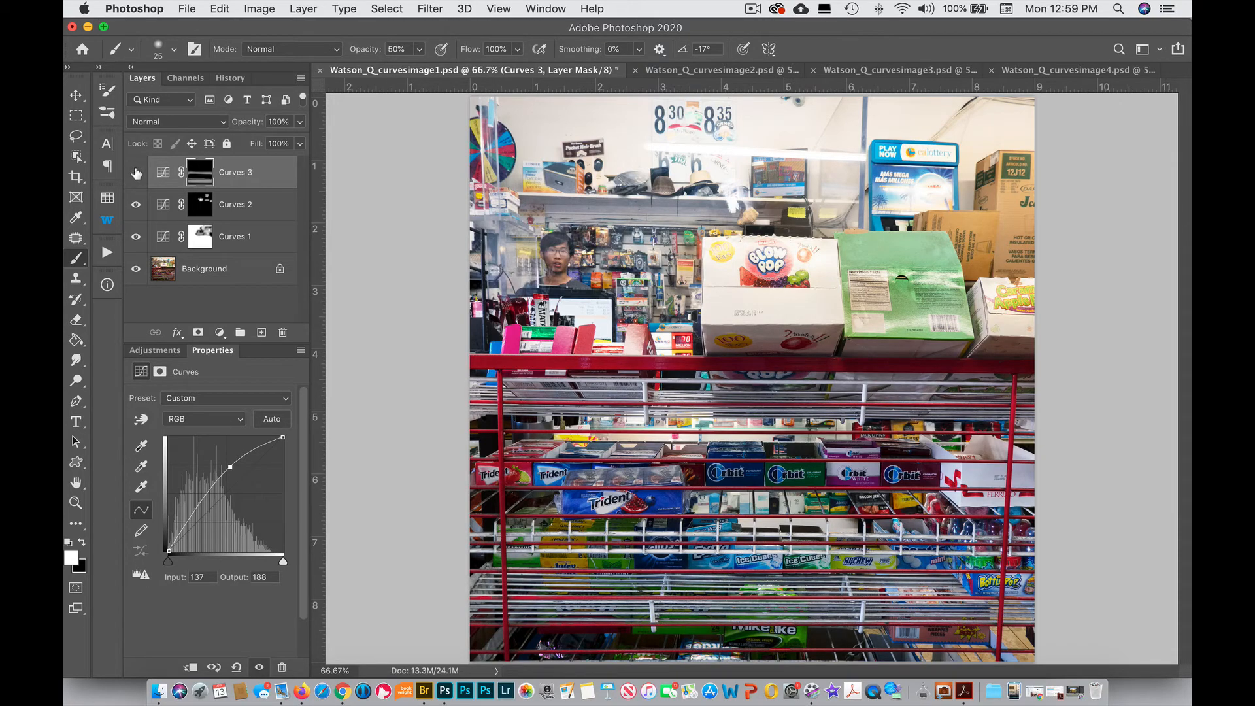
click(136, 172)
click(136, 173)
click(136, 173)
click(136, 173)
click(136, 173)
click(136, 173)
Step: Add a fourth Curves layer that darkens the image with a point at 236/212, and invert its mask to black
click(155, 350)
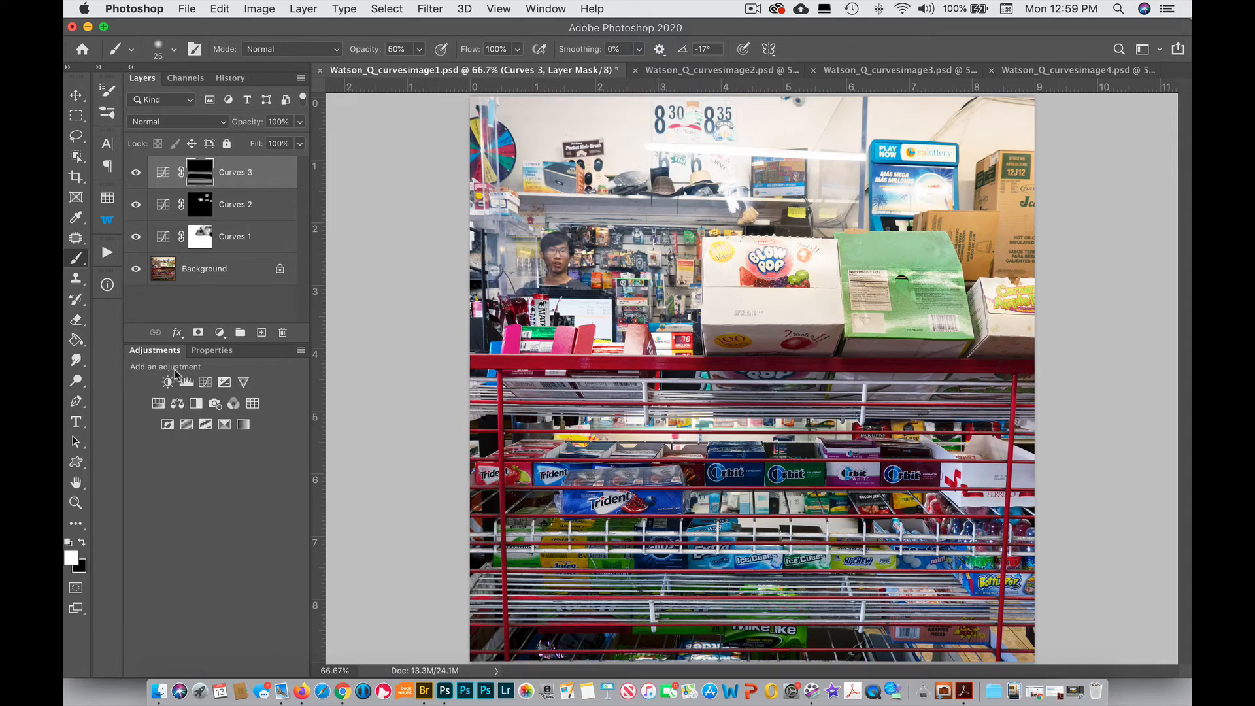
click(205, 386)
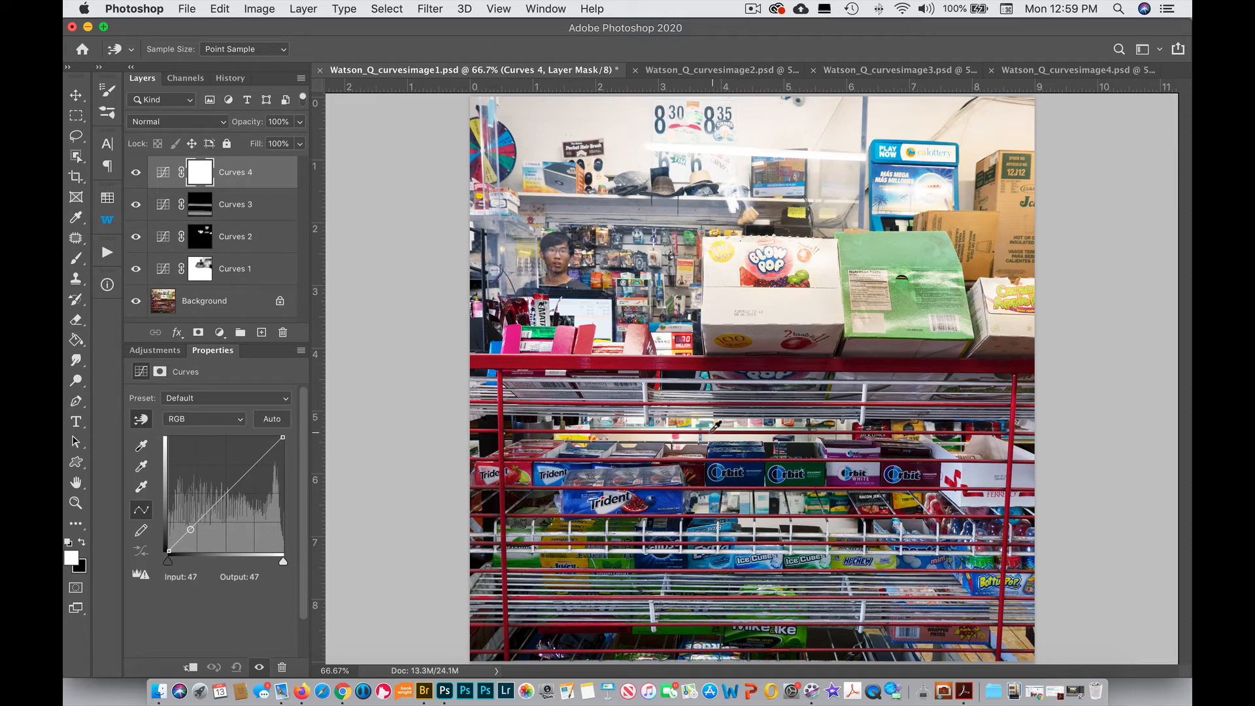
drag(693, 431, 685, 457)
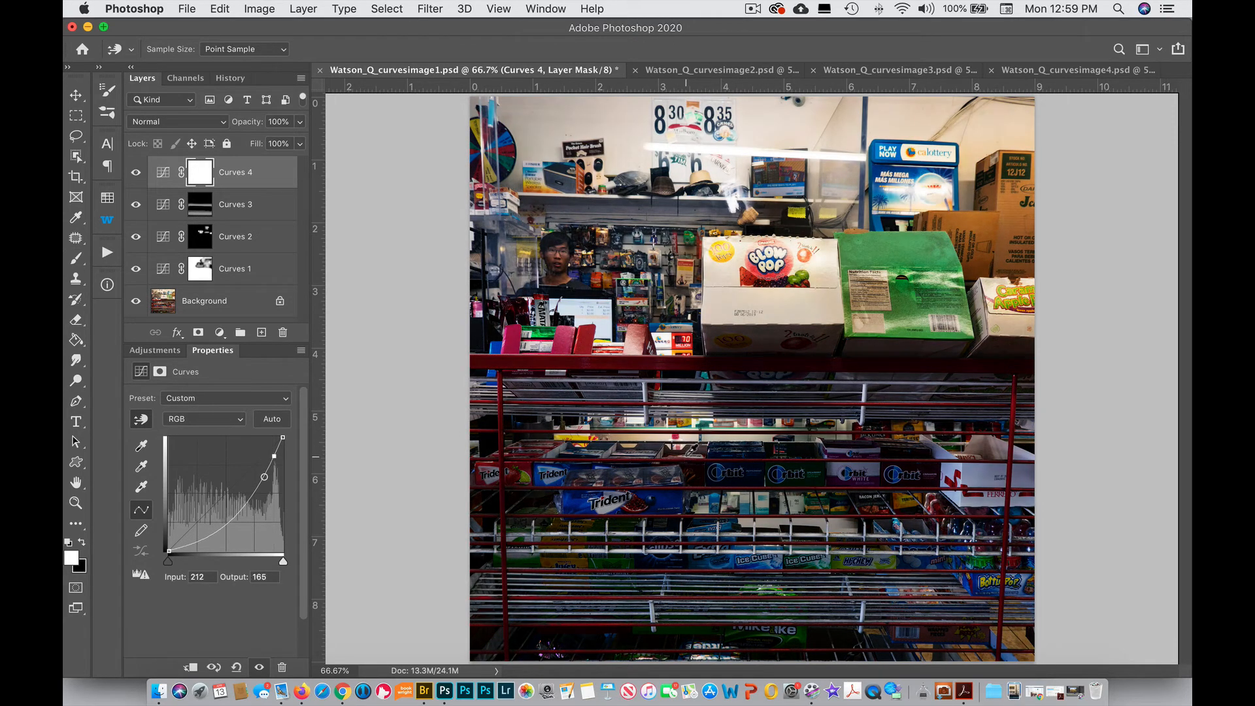
key(super+i)
Step: Paint white at 50% opacity on the Curves 4 mask along the bright gap above the gum boxes, undoing a stray stroke
key(b)
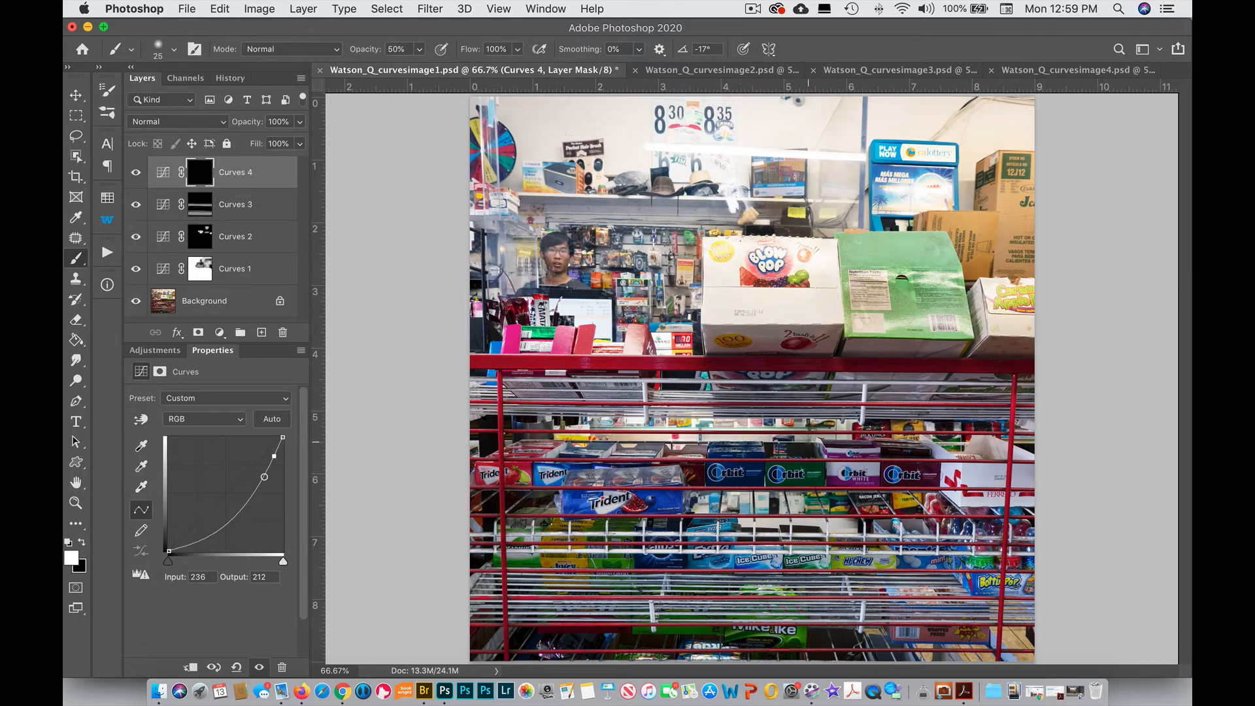
key(super+z)
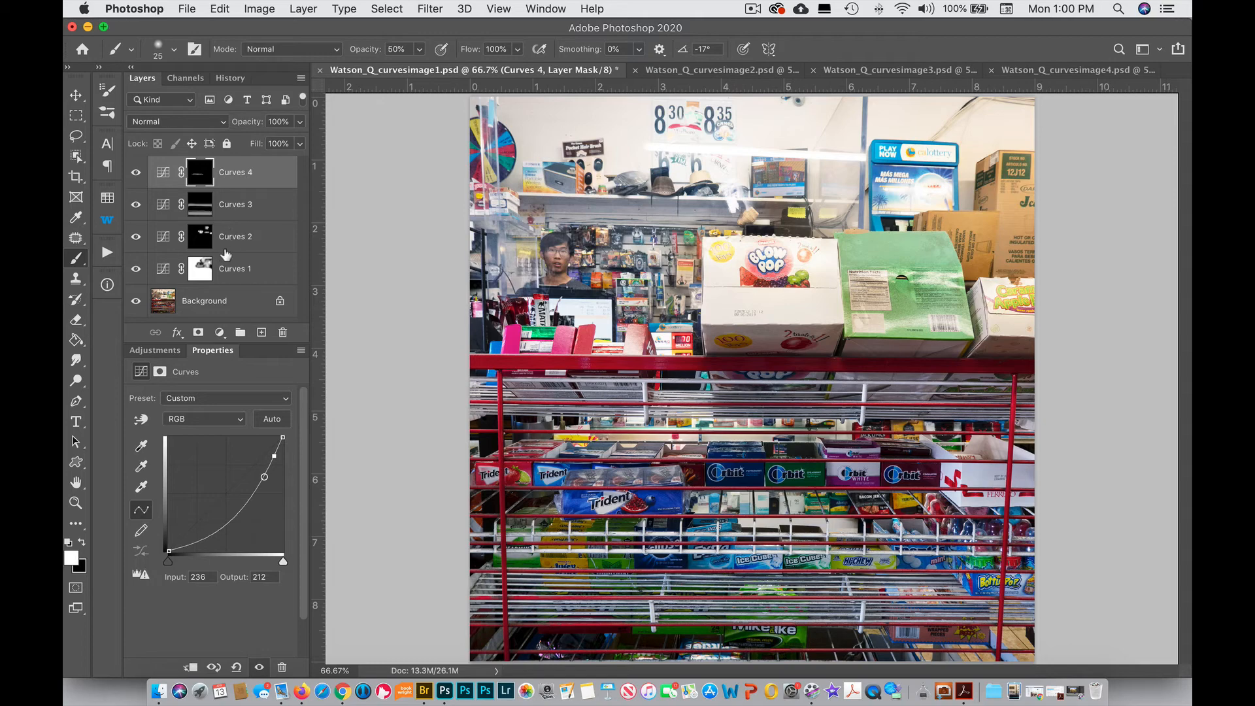
Step: Compare the photo with and without the Curves 2, Curves 3 and Curves 4 layers in turn
click(135, 238)
click(136, 238)
click(135, 237)
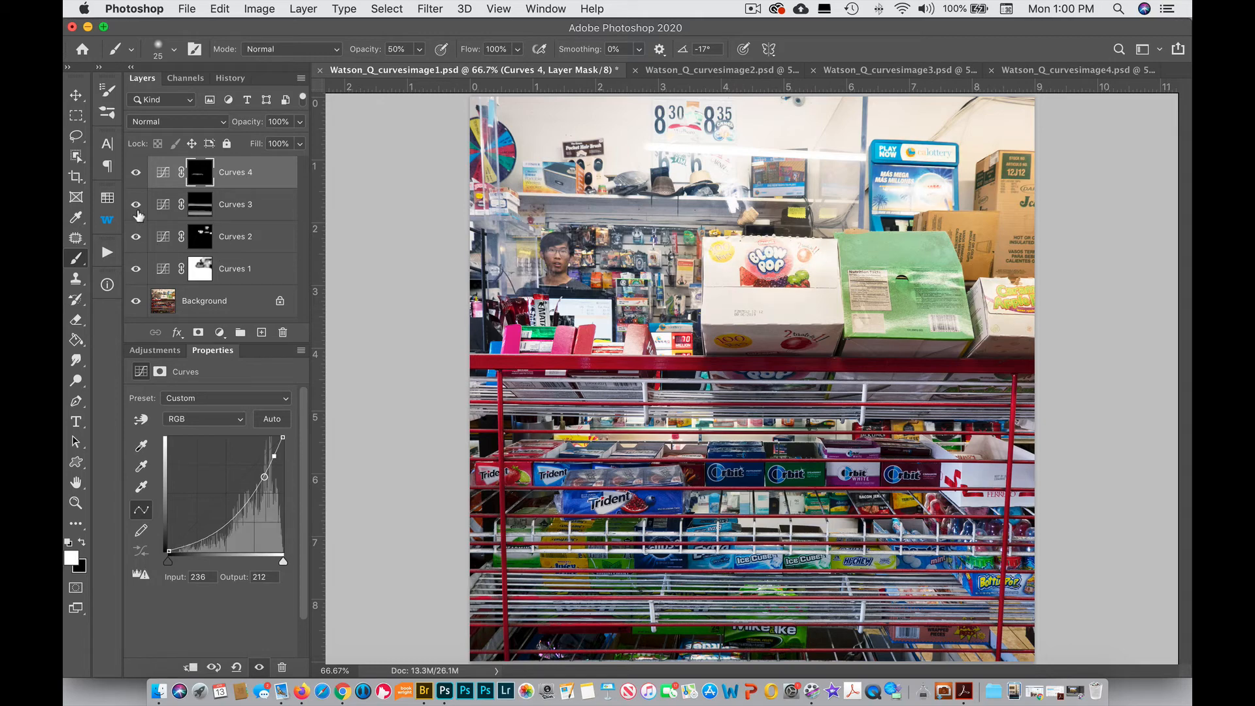
click(135, 205)
click(136, 207)
click(136, 207)
click(136, 206)
click(135, 172)
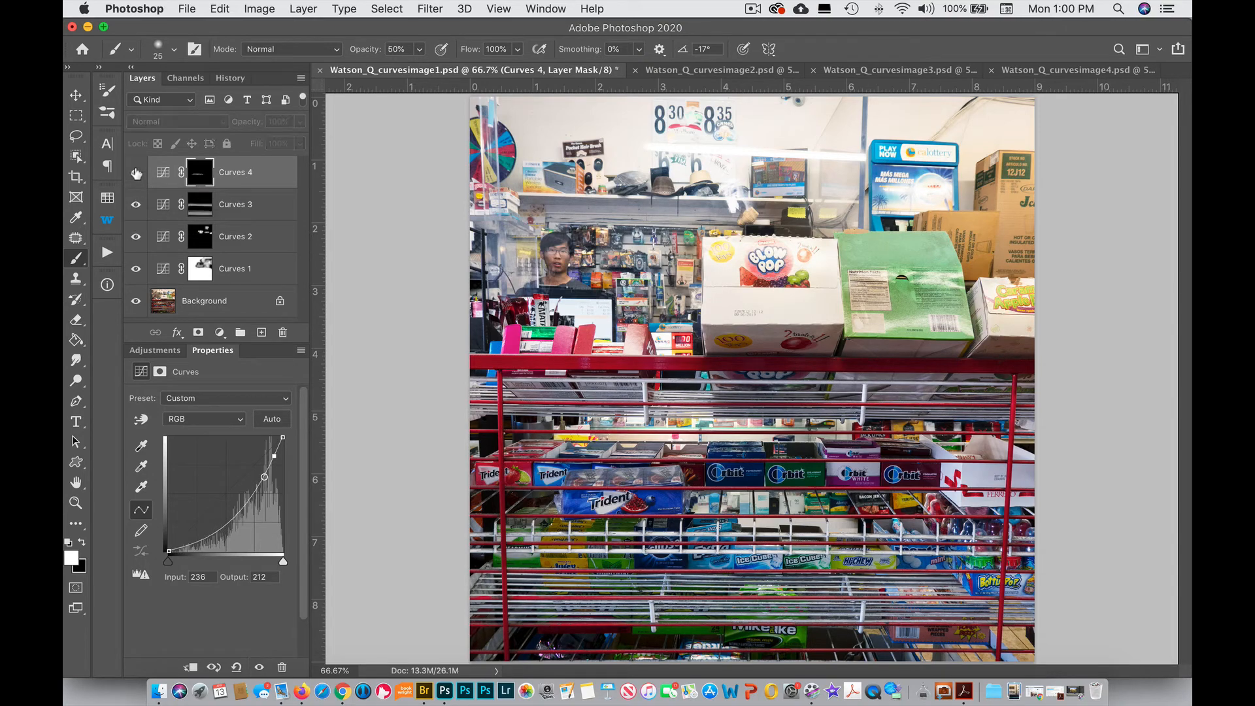
click(136, 173)
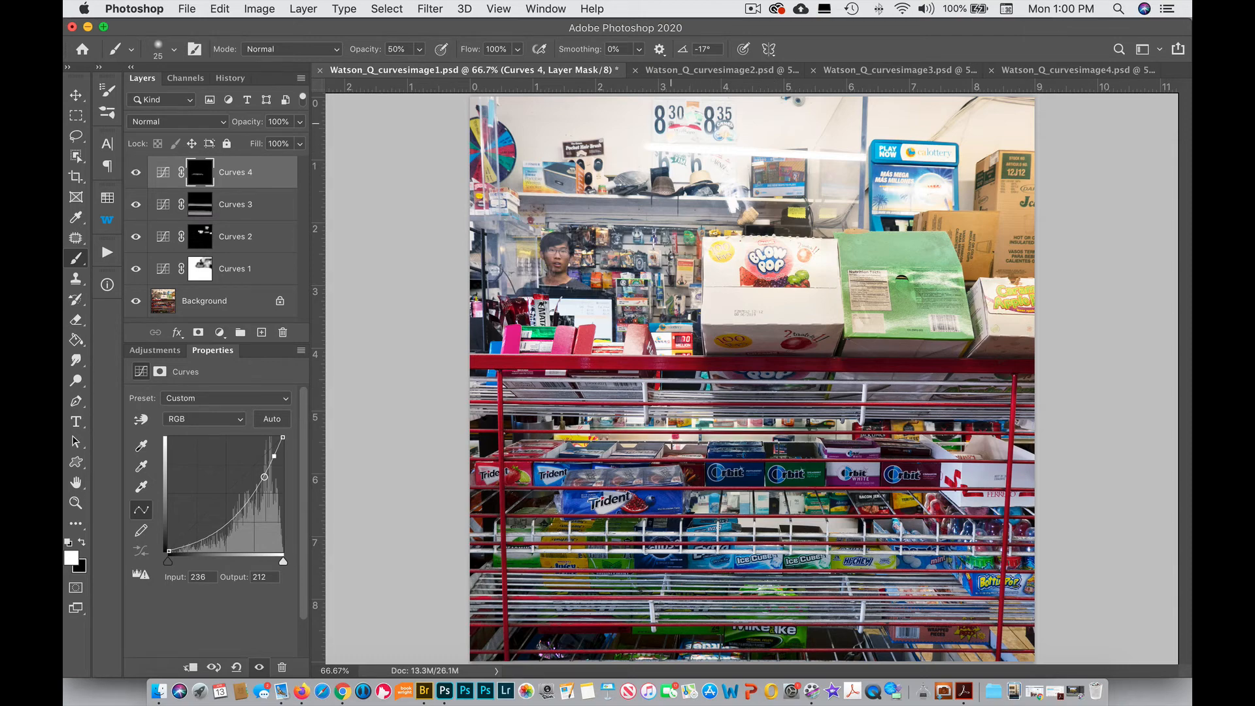
Step: Add a fifth Curves layer that darkens the shadows with a point at 100/35, and invert its mask to black
click(162, 351)
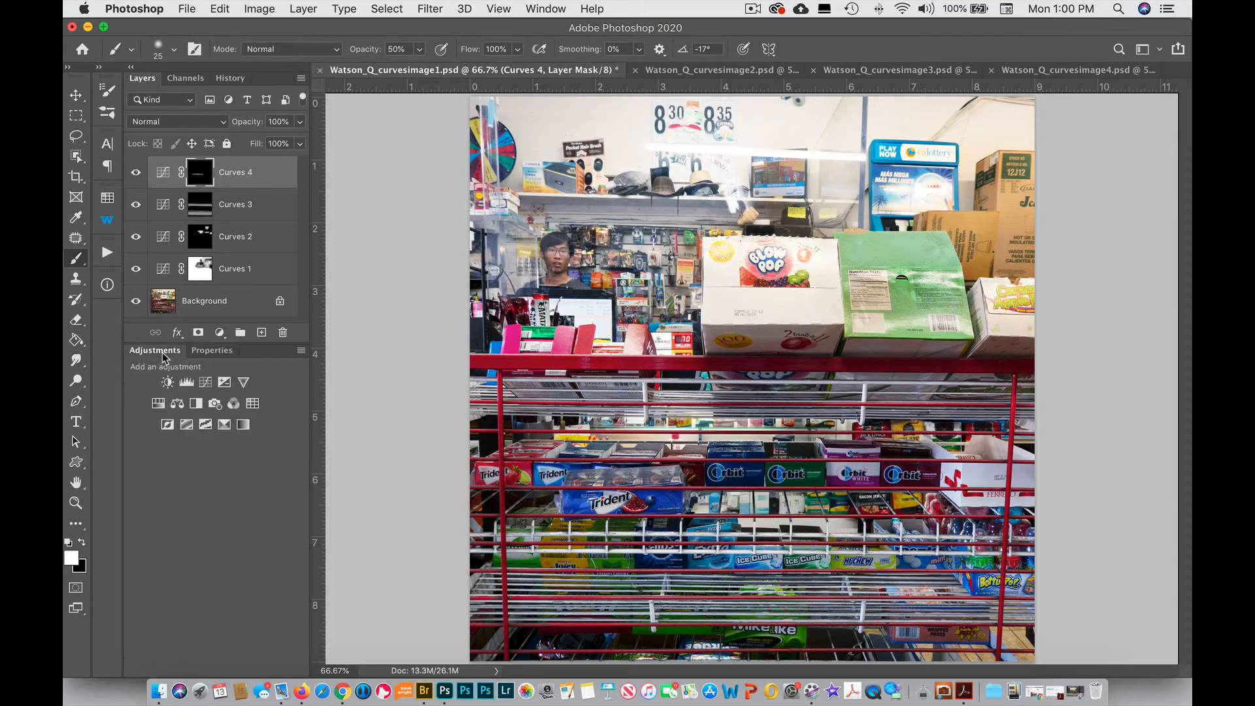
click(205, 383)
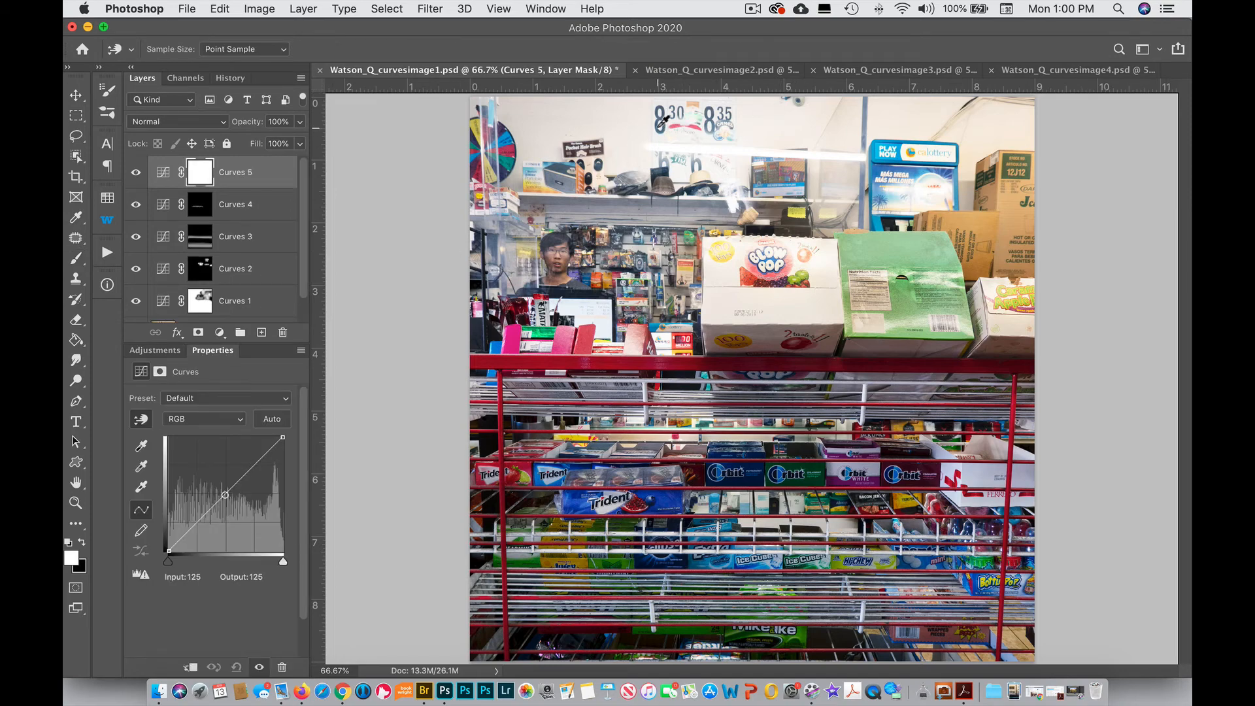
drag(669, 117, 667, 173)
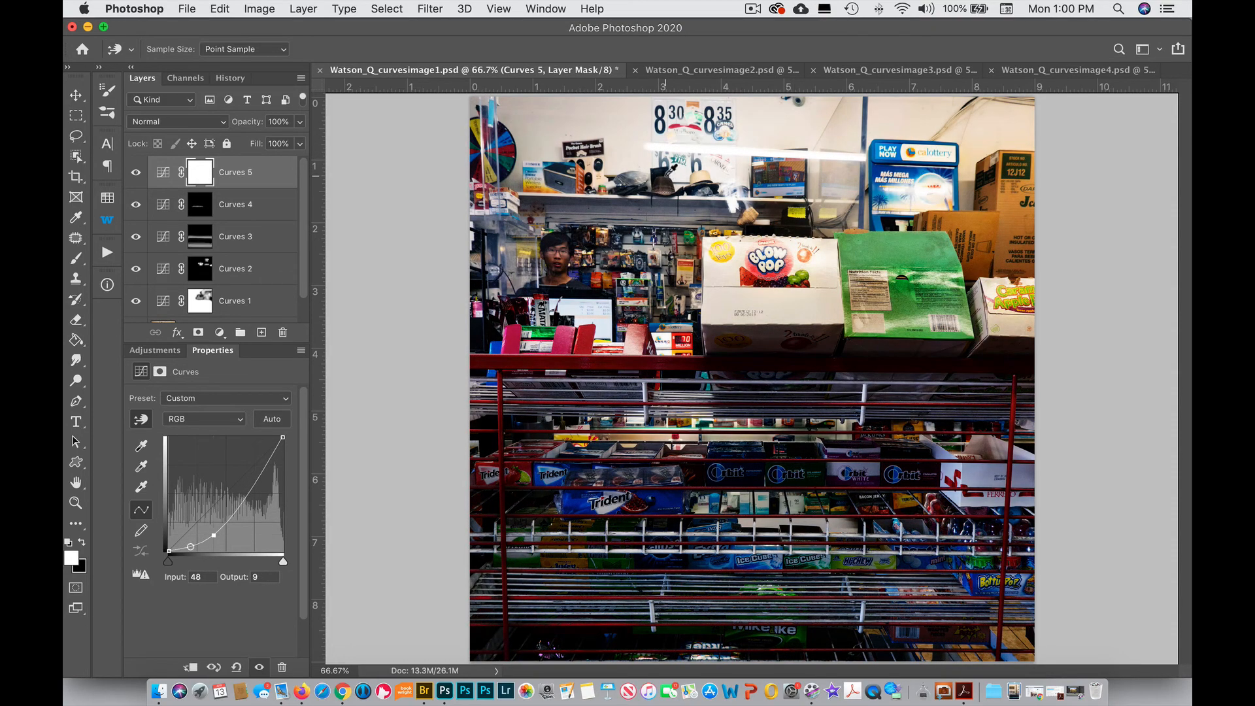
key(super+i)
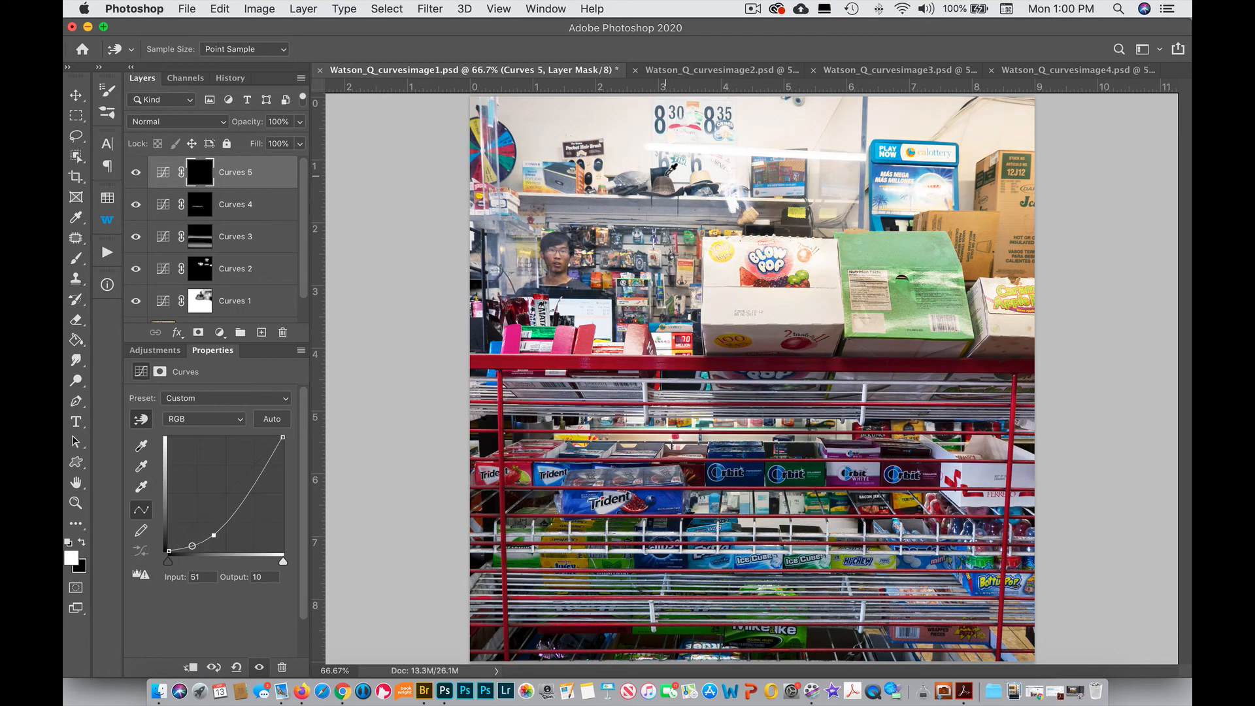
Step: Enlarge the brush to 300 px and paint the Curves 5 mask at 50% opacity over the upper wall, alternating white and black for touch-ups
key(b)
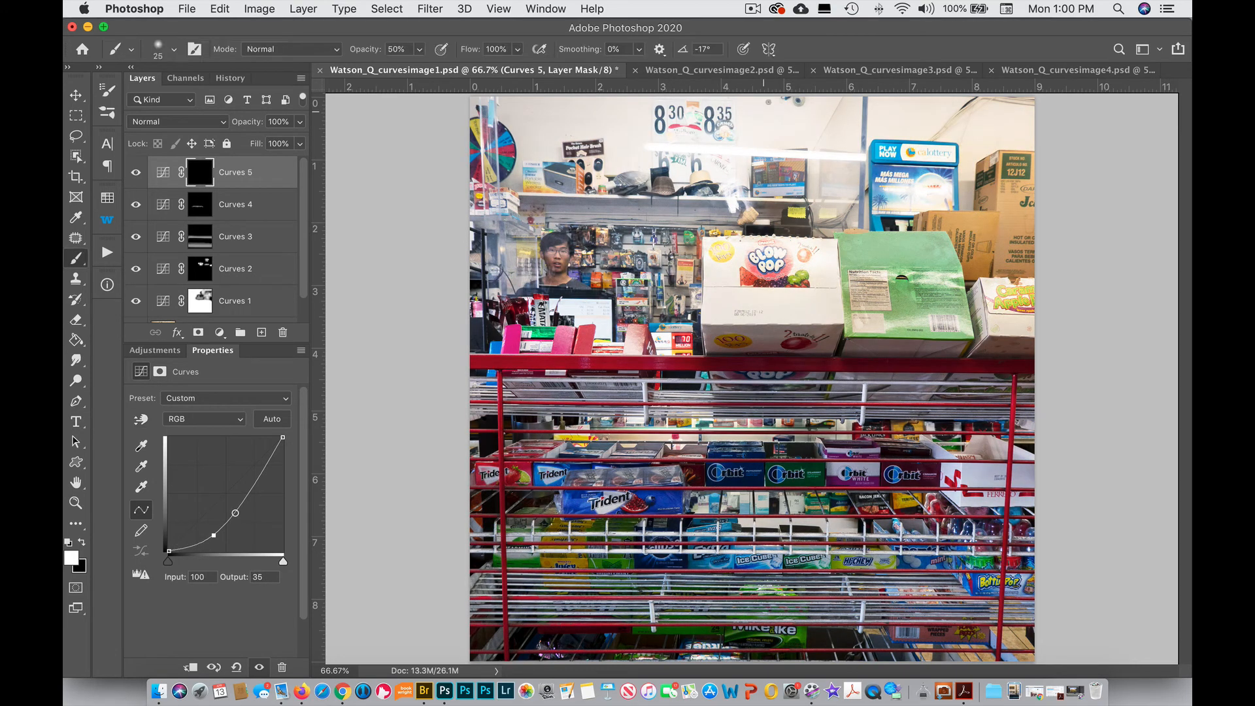
key(bracketright)
key(bracketright)
key(bracketright)
key(bracketright)
key(bracketright)
key(bracketright)
key(bracketright)
key(bracketright)
key(bracketright)
key(bracketright)
key(bracketright)
key(bracketright)
key(bracketright)
key(bracketright)
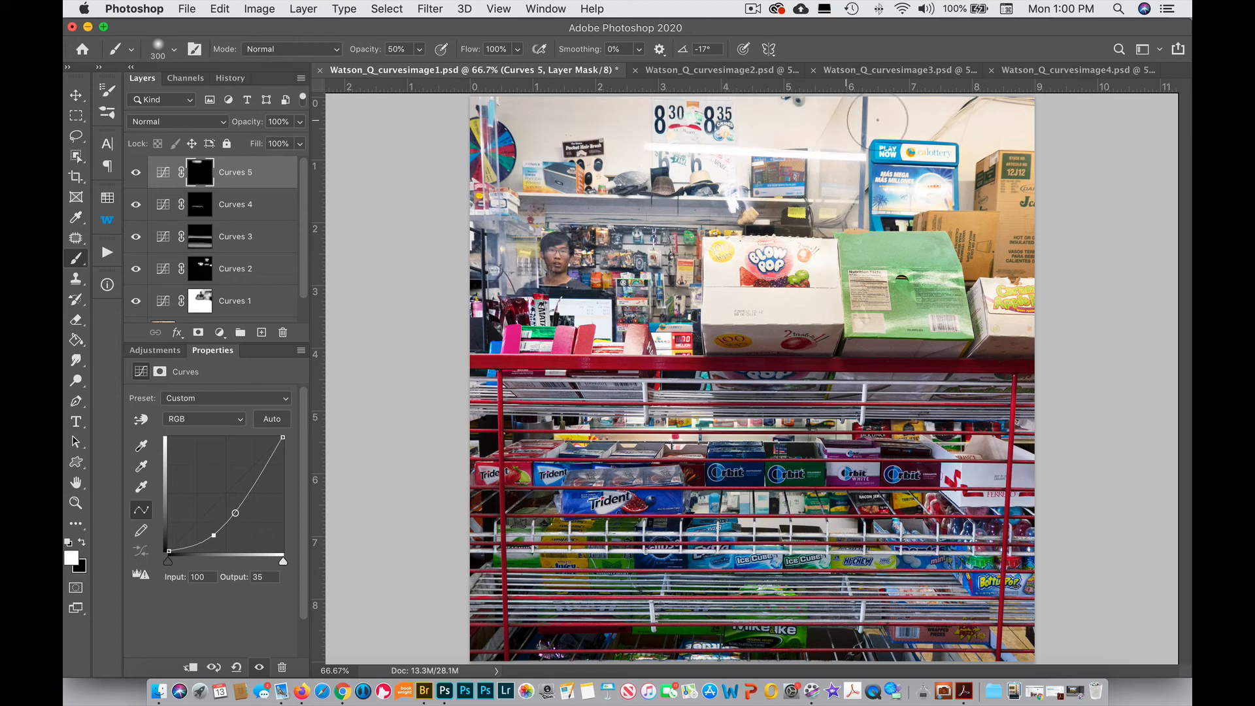
key(x)
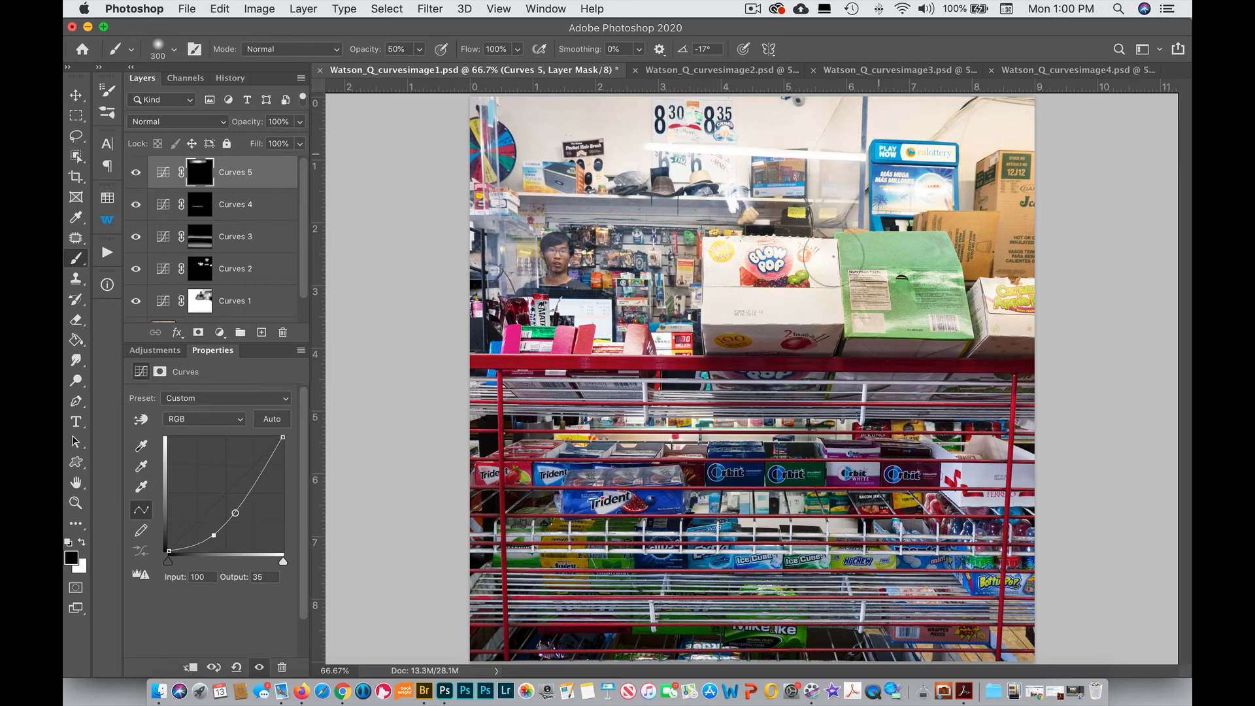
key(x)
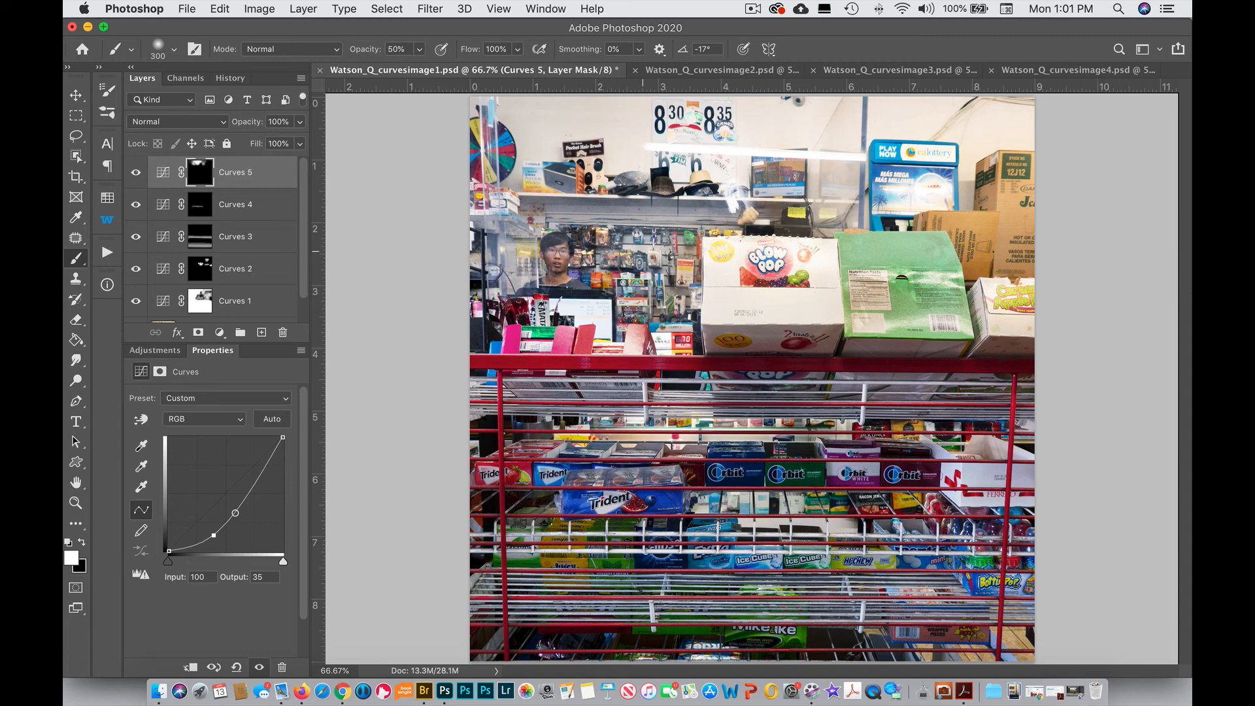
Step: Rename the Curves 2 layer to "candy"
click(248, 266)
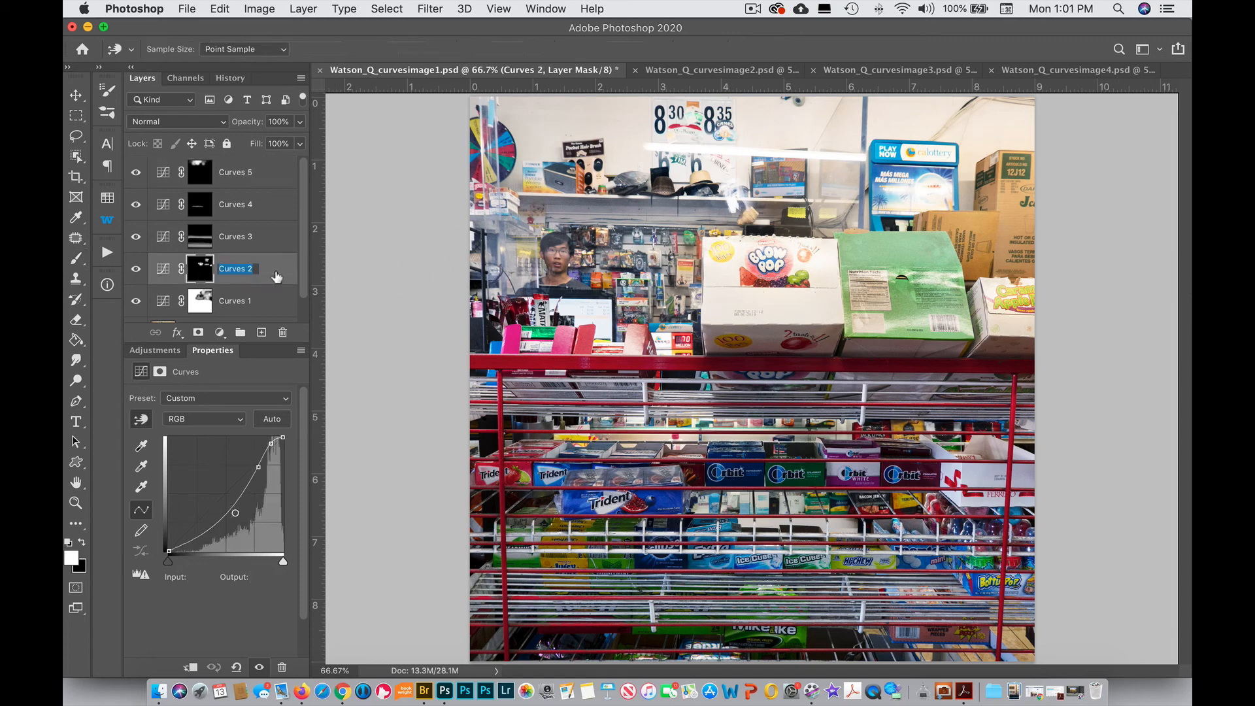
double_click(235, 268)
text(candy)
Step: Rename the Curves 3 layer to "selves"
click(232, 235)
key(s)
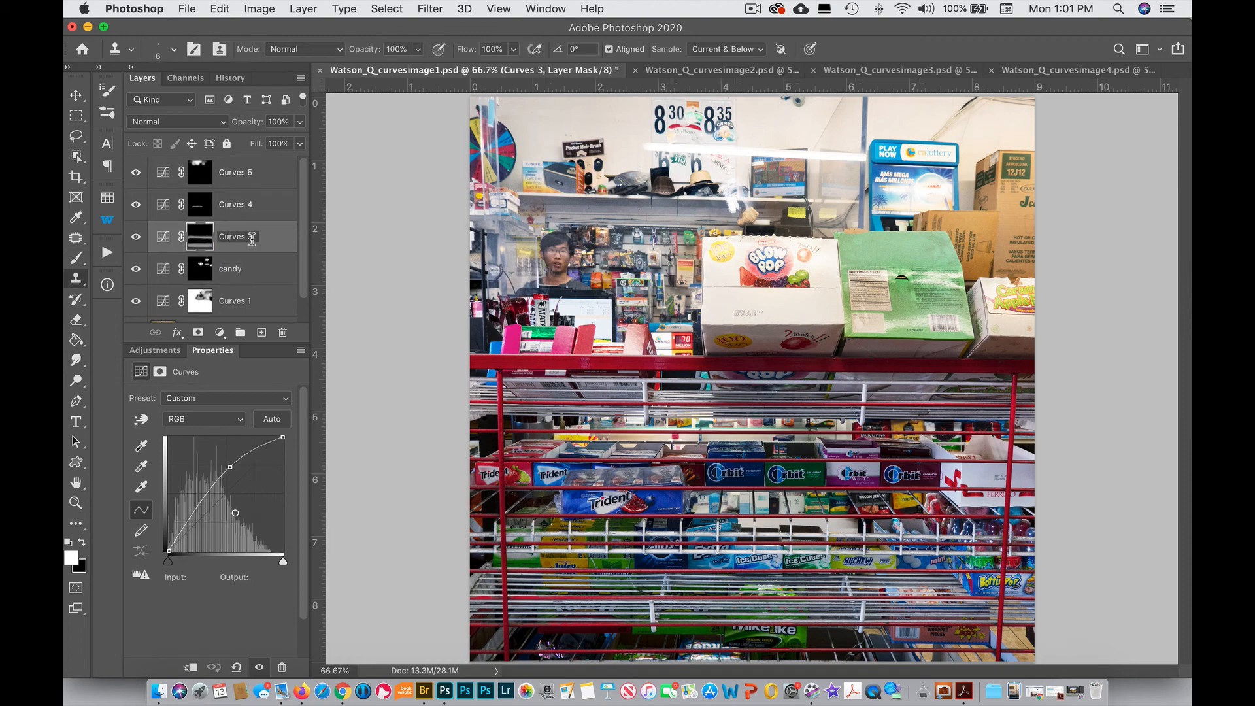
double_click(230, 235)
text(selves)
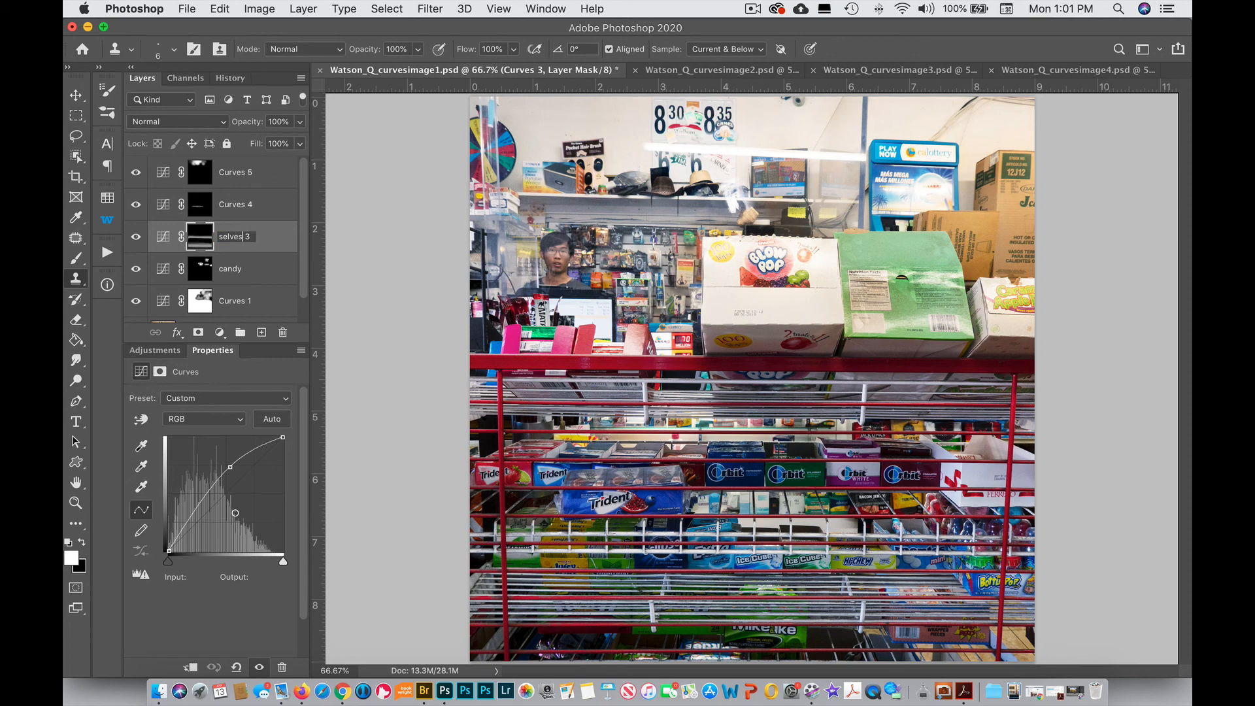